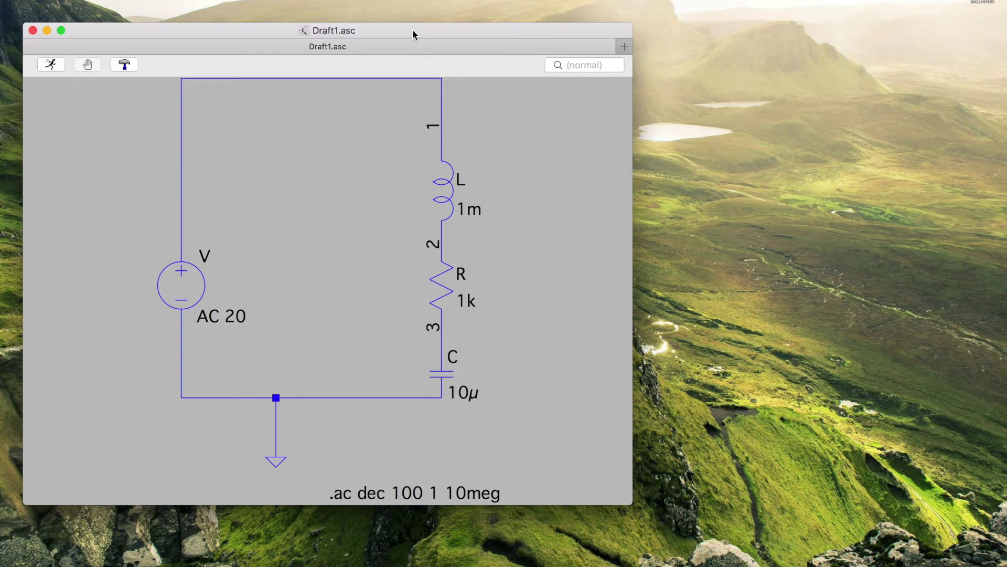
- Review the voltage source's time-domain and small-signal AC parameters, and close its settings without changing them
mouse_move(443, 128)
right_click(194, 286)
left_click(326, 128)
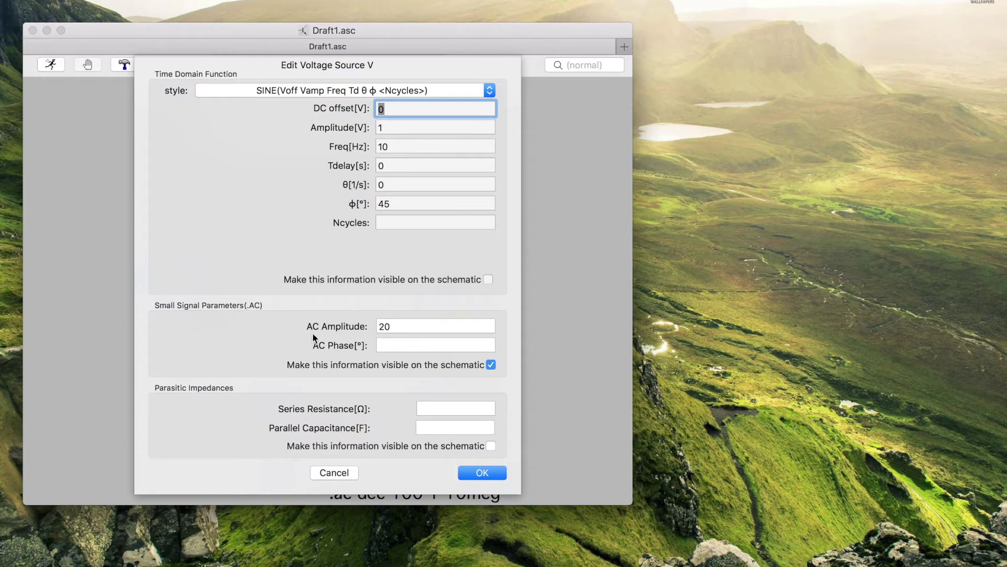
left_click(482, 472)
key("Return")
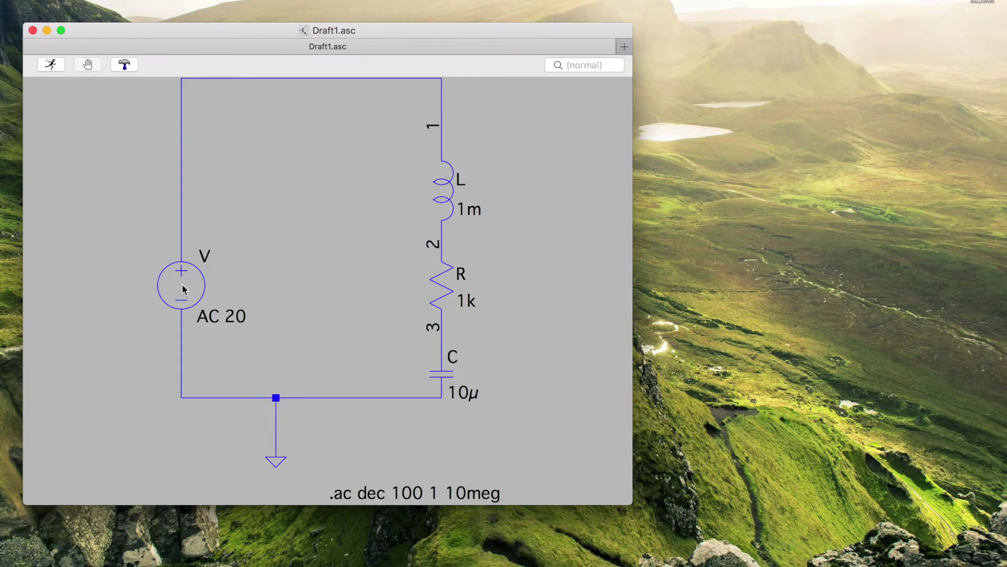
- Run the AC simulation, move the waveform window beside the schematic and plot the voltage at node 1
left_click(52, 67)
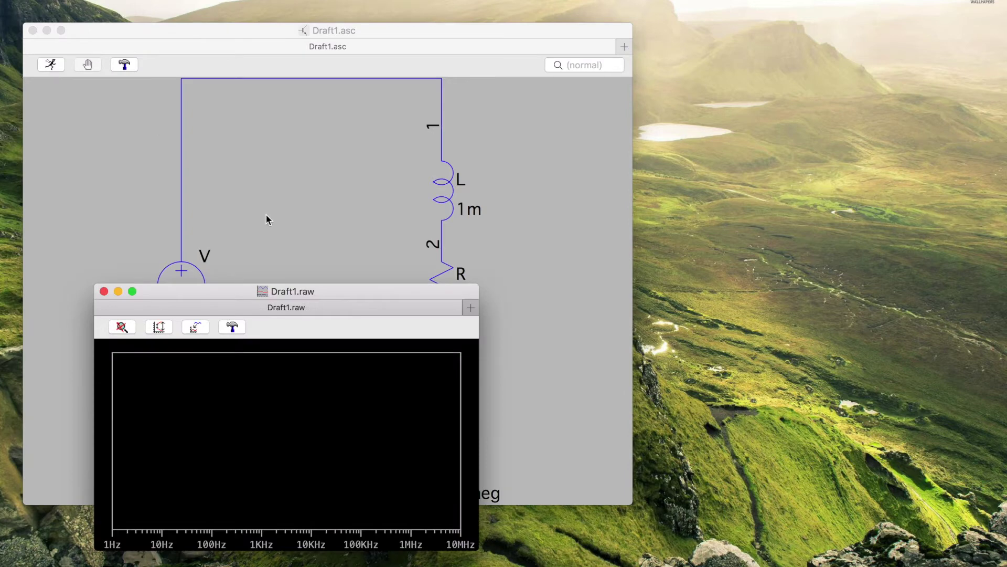
left_click_drag(172, 303, 650, 110)
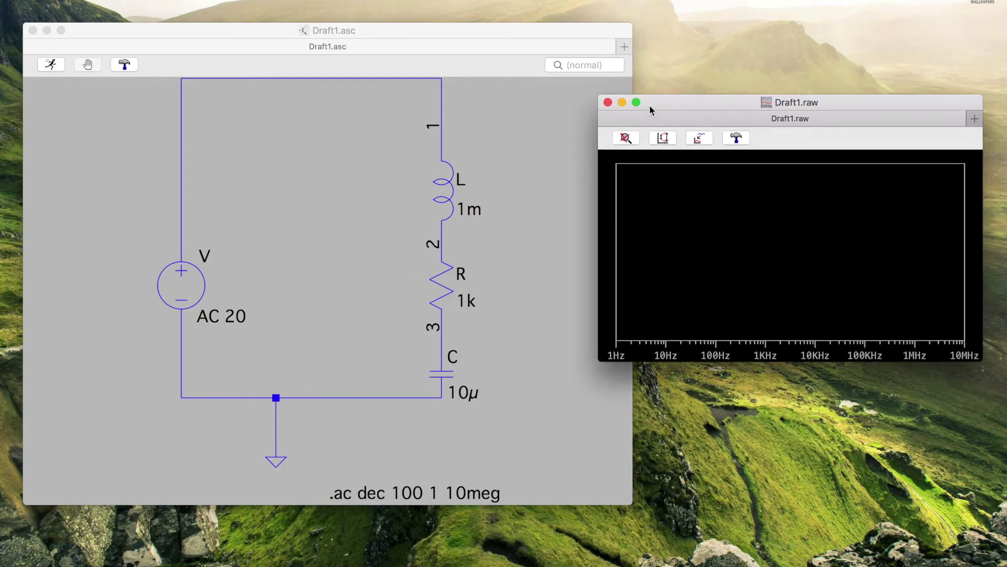
left_click(461, 103)
left_click(443, 108)
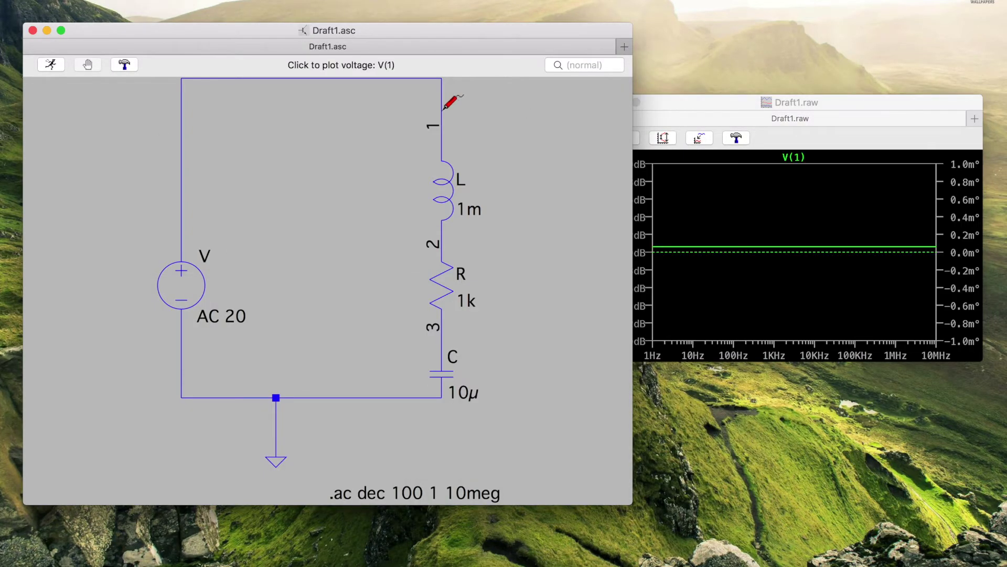
- Switch the V(1) plot's magnitude axis to a linear representation and close the waveform window
left_click(748, 243)
right_click(618, 217)
left_click(840, 192)
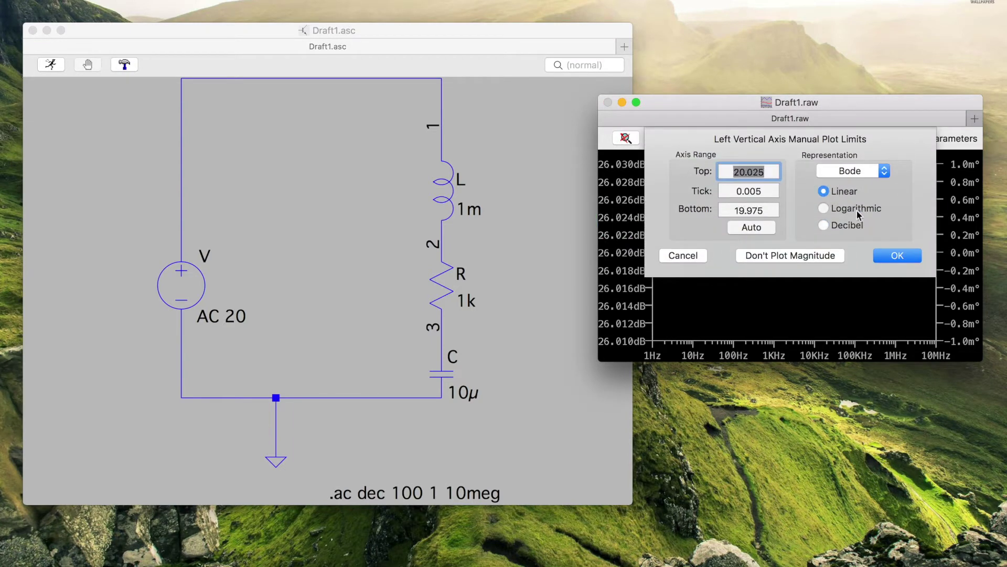
left_click(896, 255)
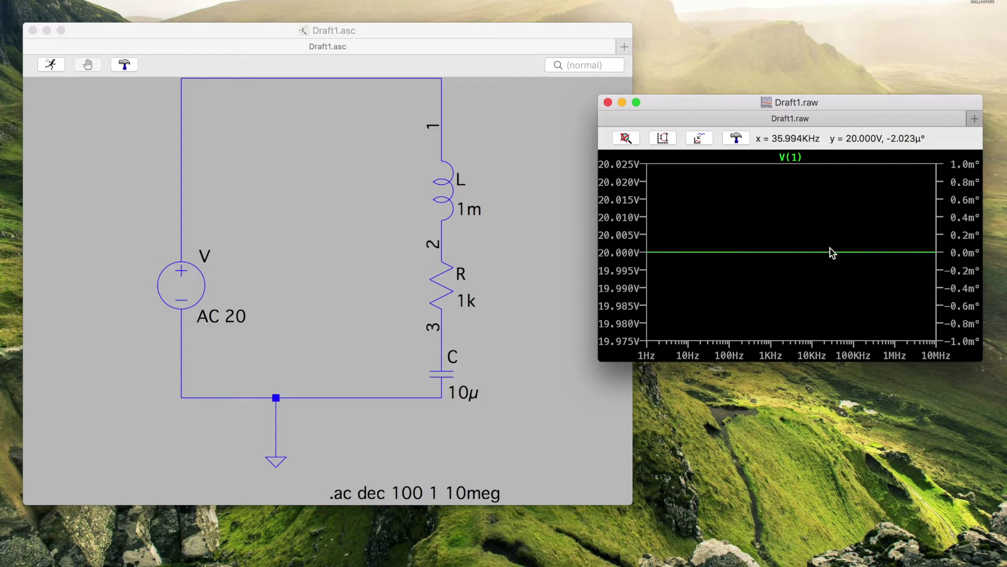
left_click(607, 102)
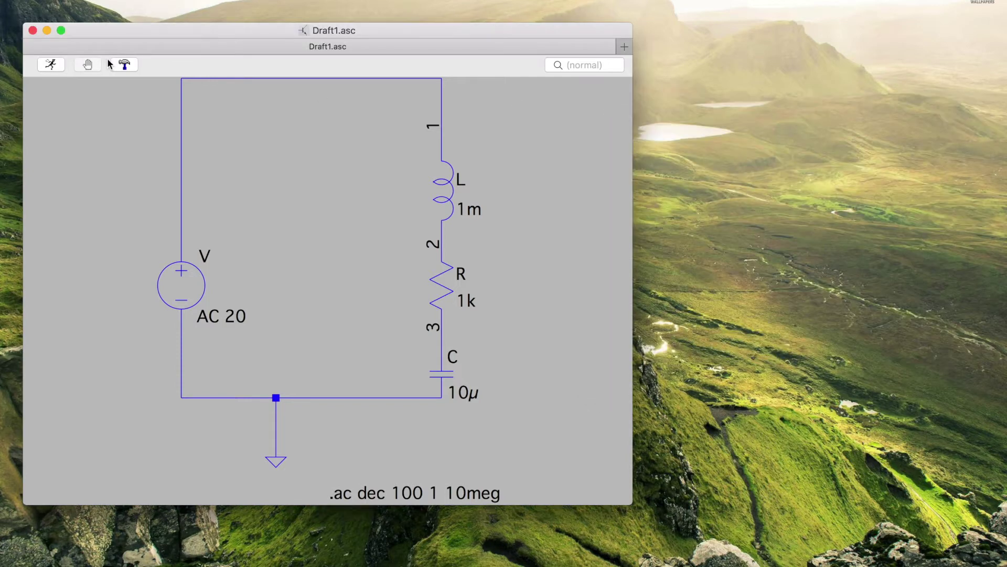
- Run the AC simulation again, shift the schematic partly off-screen and enlarge the waveform window beside it
left_click(58, 65)
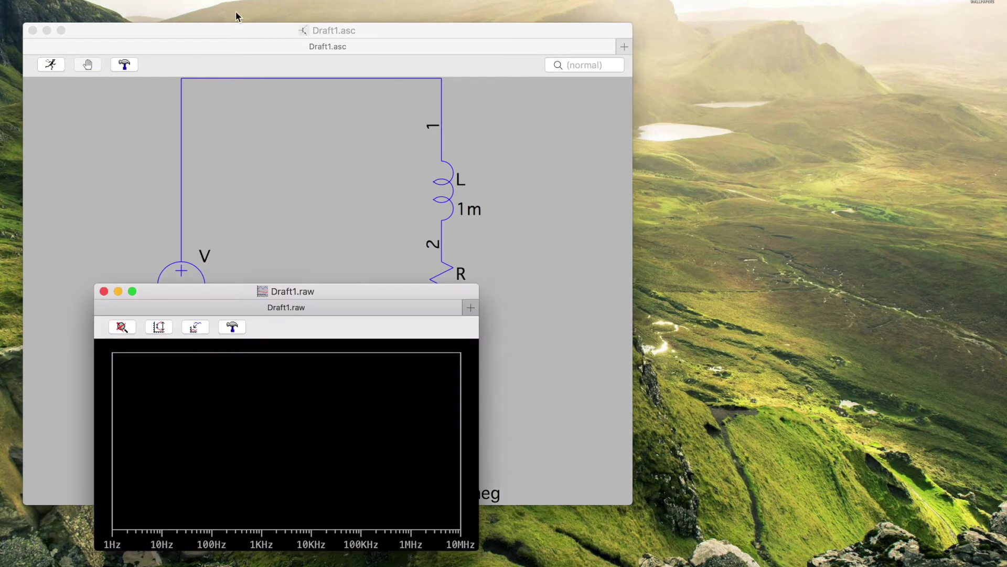
left_click_drag(217, 33, 0, 21)
left_click_drag(173, 20, 26, 28)
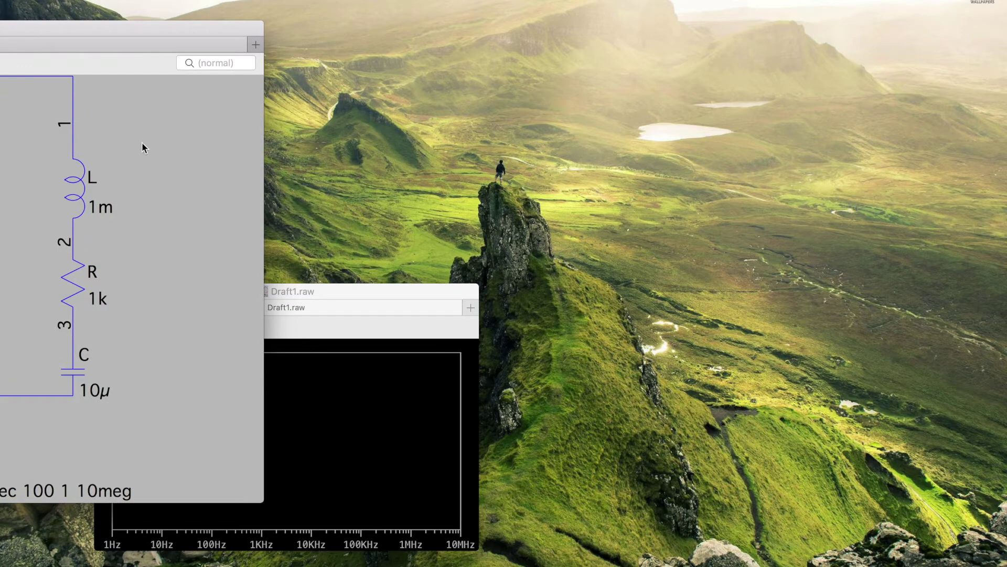
left_click_drag(378, 292, 542, 29)
left_click_drag(645, 286, 997, 520)
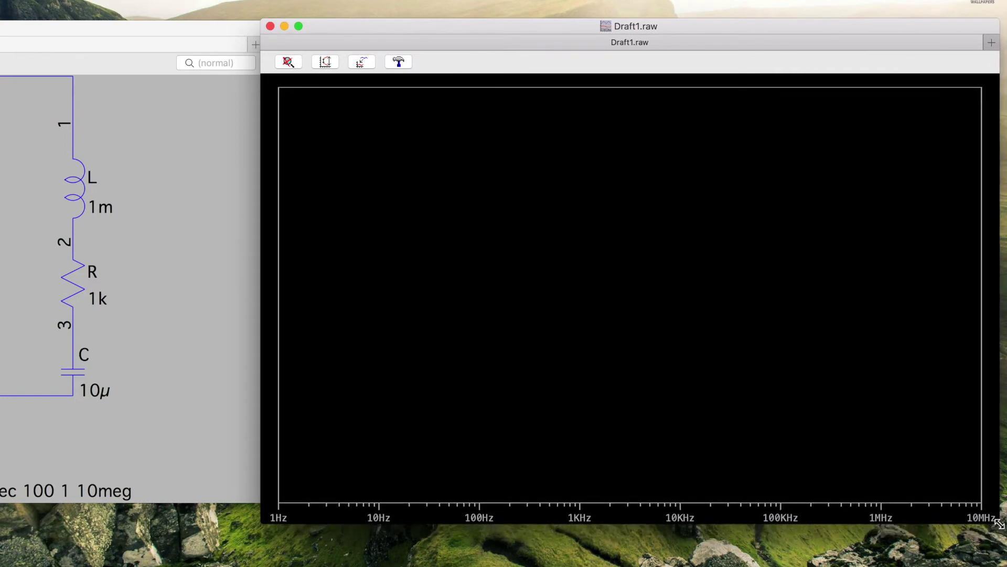
- Plot active power as Mag(V(1))*Mag(I(R))*cos(Ph(V(1)/I(R)))/2, checking its terms against the formula in the Puissance Résumée document
right_click(483, 284)
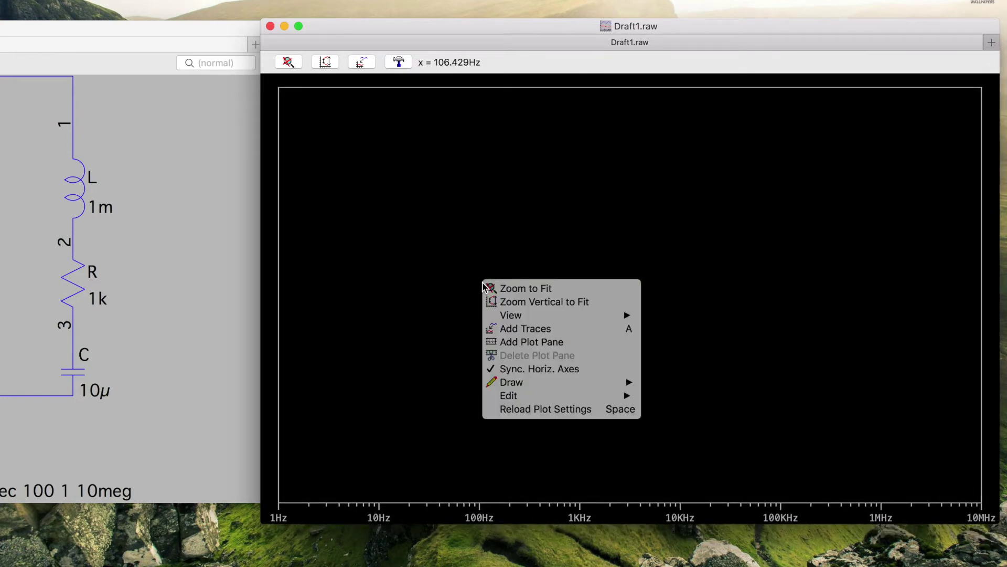
left_click(538, 330)
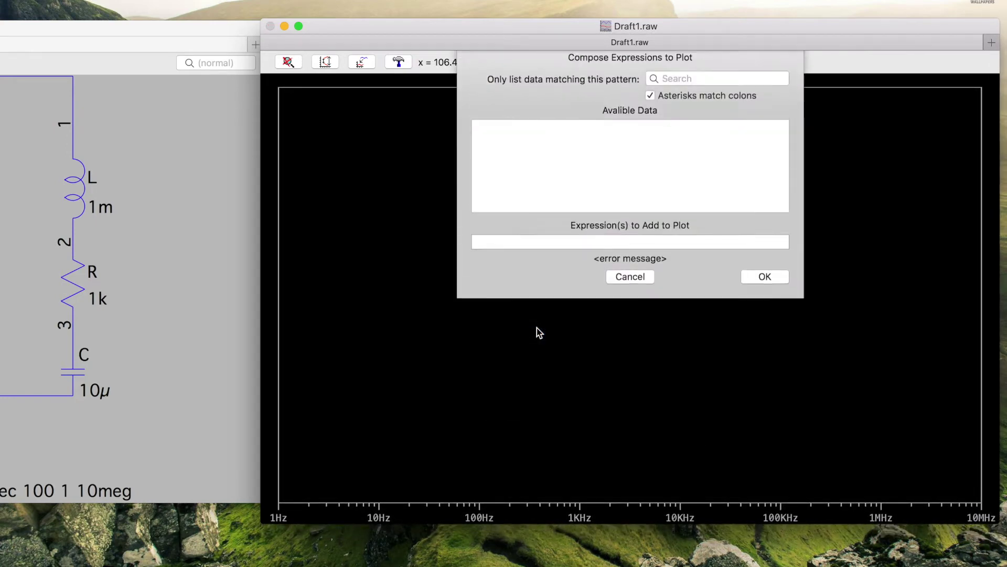
type("Mag(V(1))*Mag(I(R))*cos(Ph(V(1)/I(R)))/2")
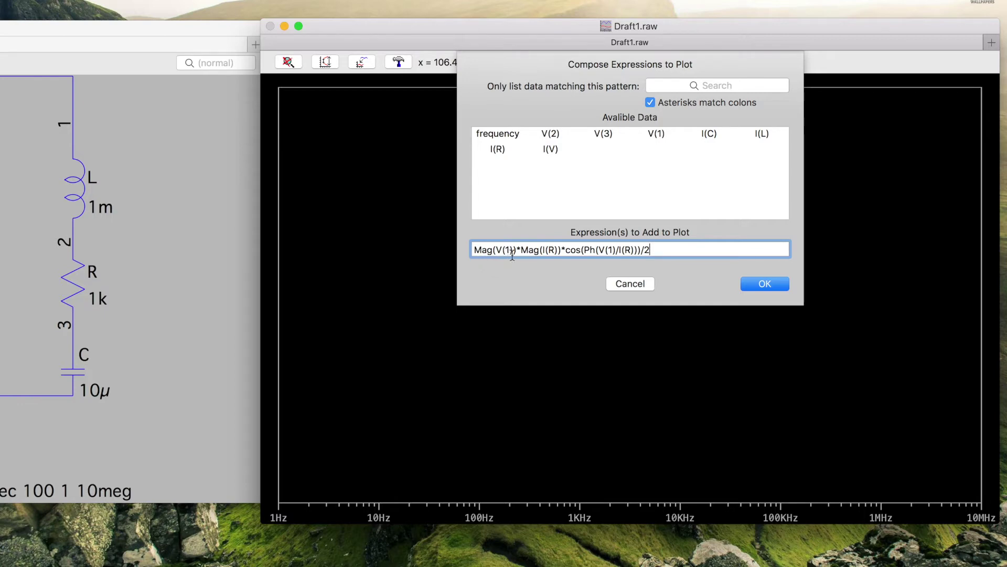
left_click_drag(473, 249, 493, 248)
left_click_drag(496, 249, 512, 247)
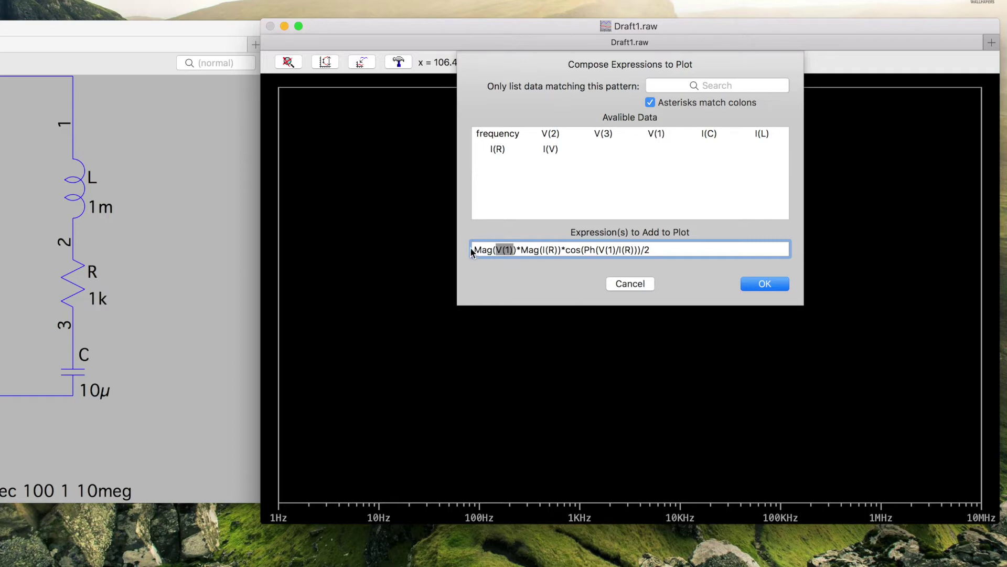
left_click_drag(473, 249, 641, 249)
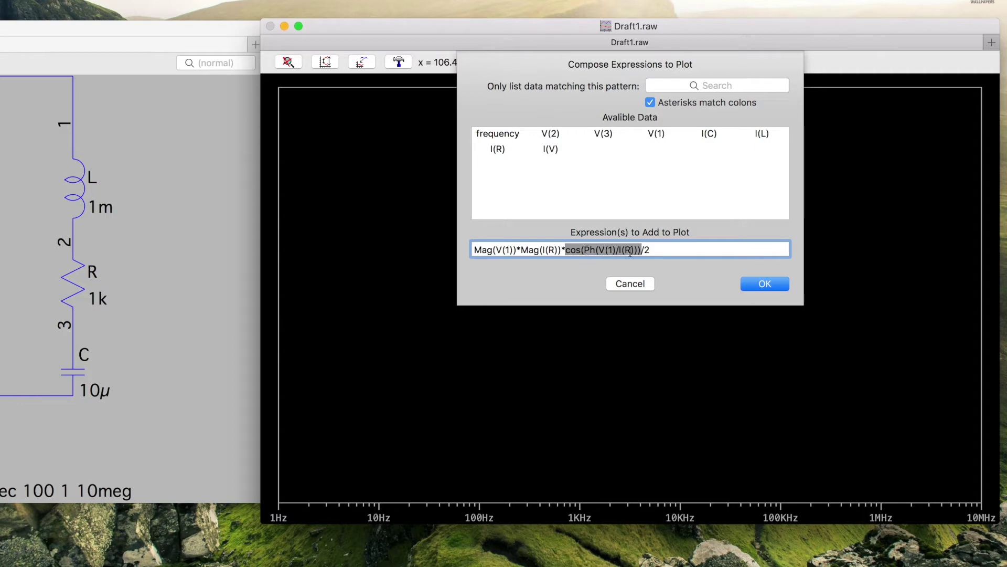
left_click_drag(641, 248, 650, 249)
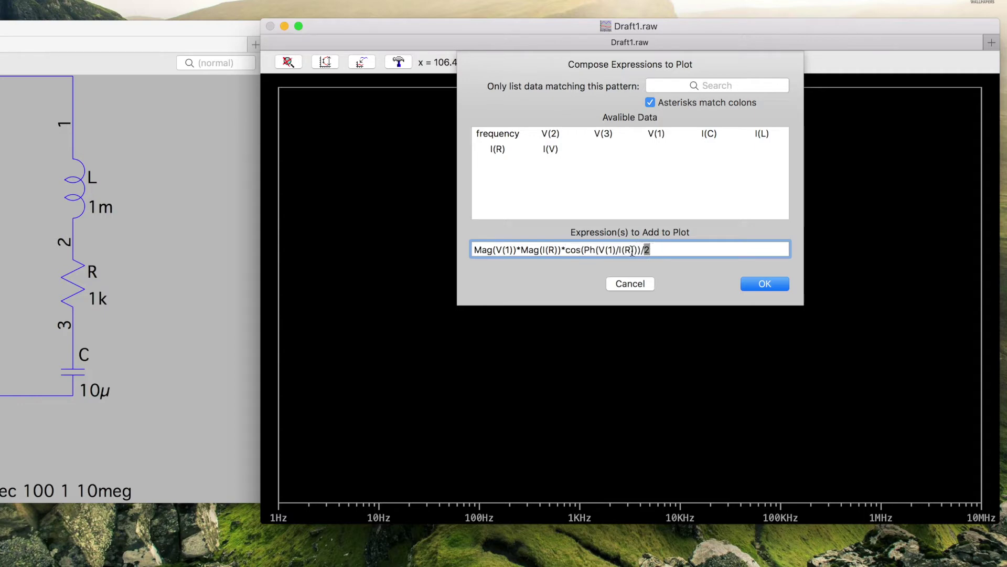
left_click(487, 249)
key("ctrl+Left")
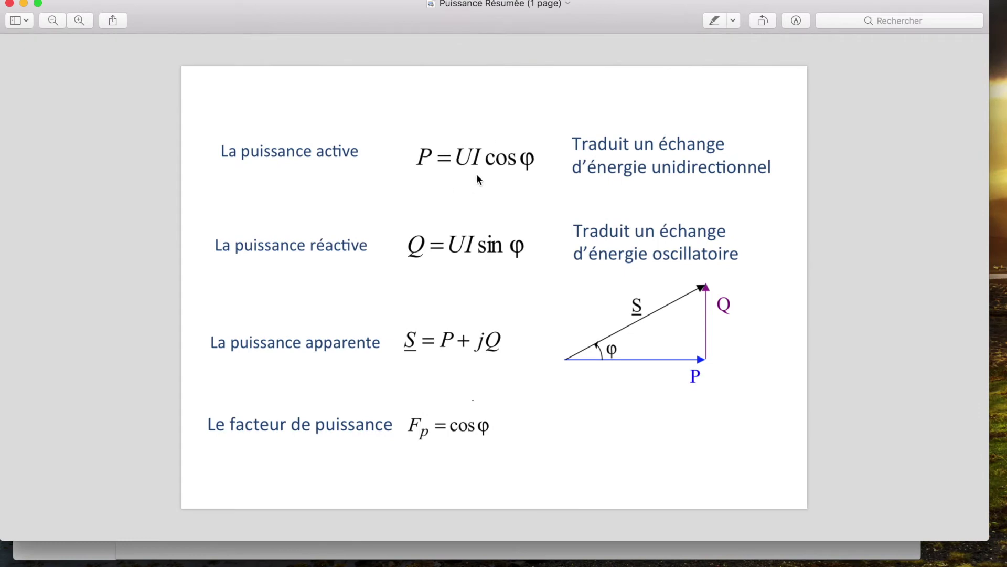
key("ctrl+Right")
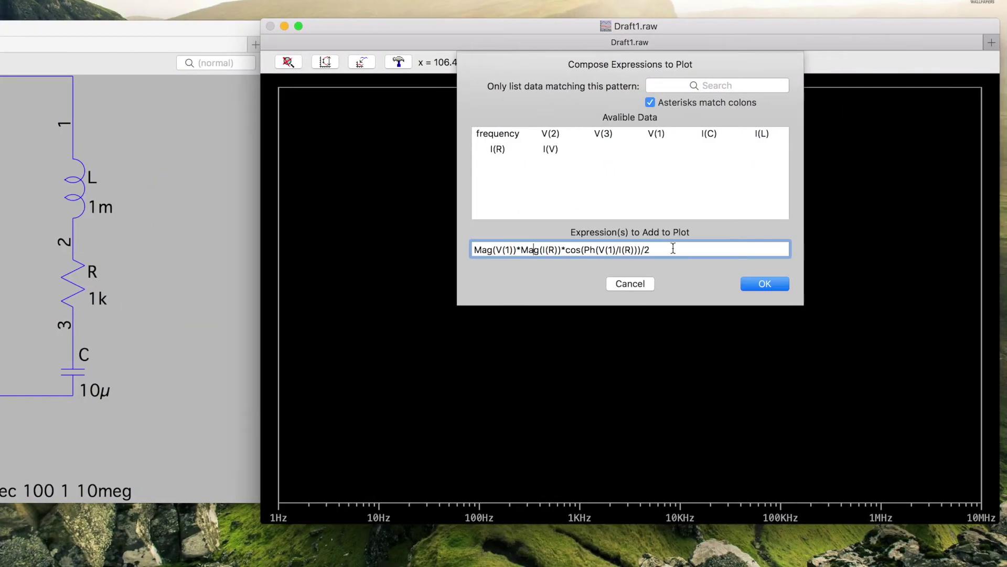
left_click(855, 286)
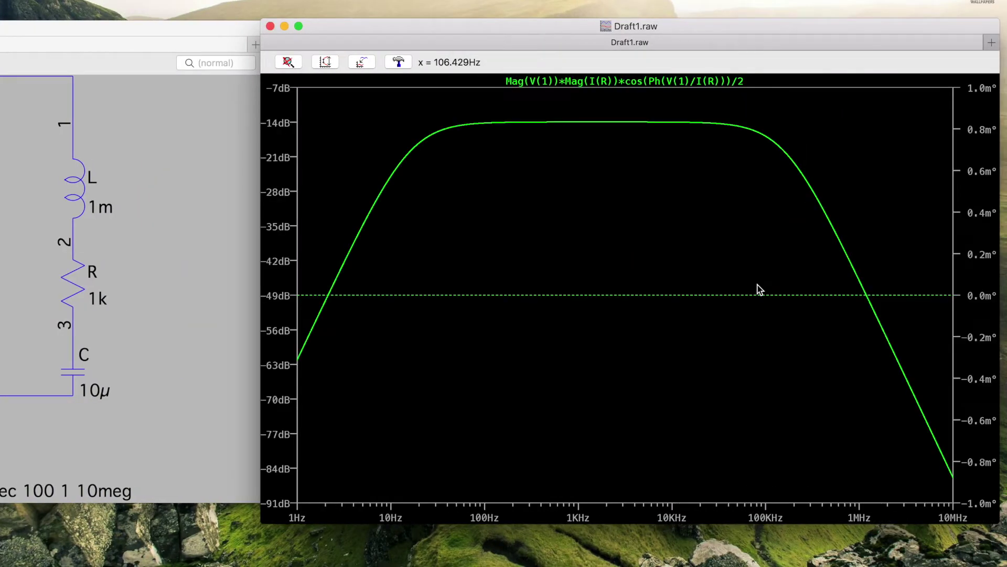
- Set the active power plot's magnitude axis to a linear representation
right_click(270, 330)
left_click(673, 119)
left_click(727, 185)
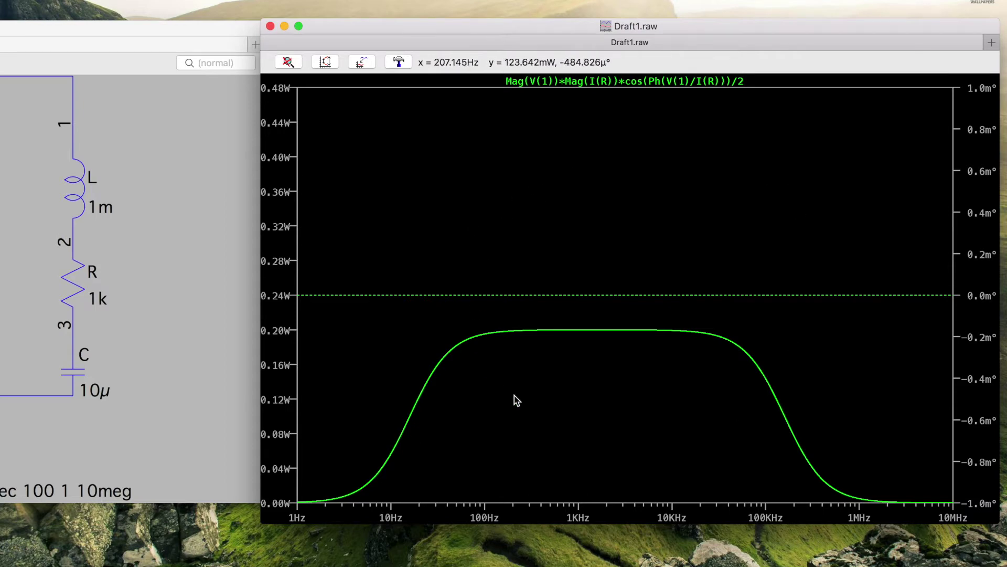
- Add a second plot pane and plot reactive power in it as Mag(V(1))*Mag(I(R))*sin(Ph(V(1)/I(R)))/2
right_click(577, 164)
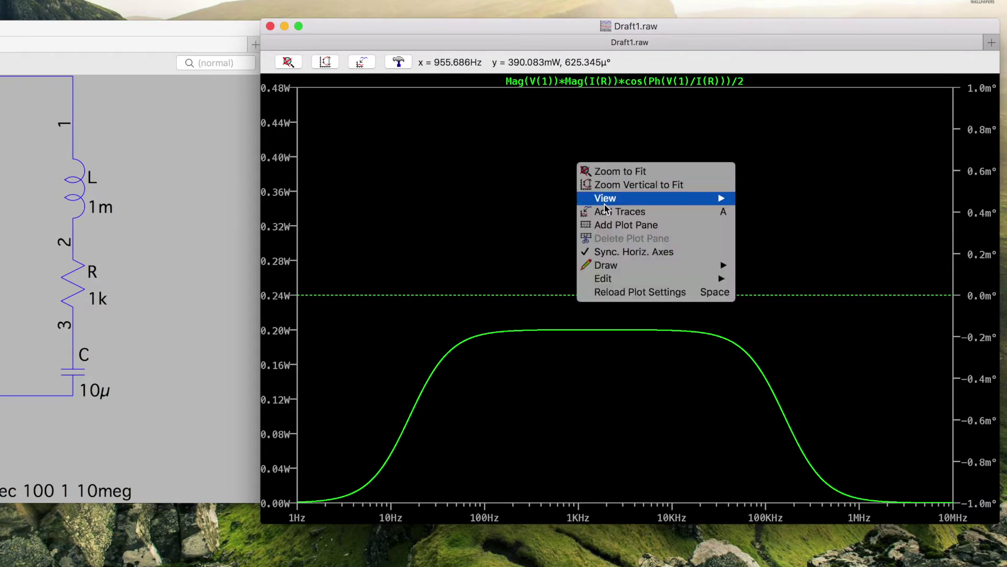
left_click(600, 225)
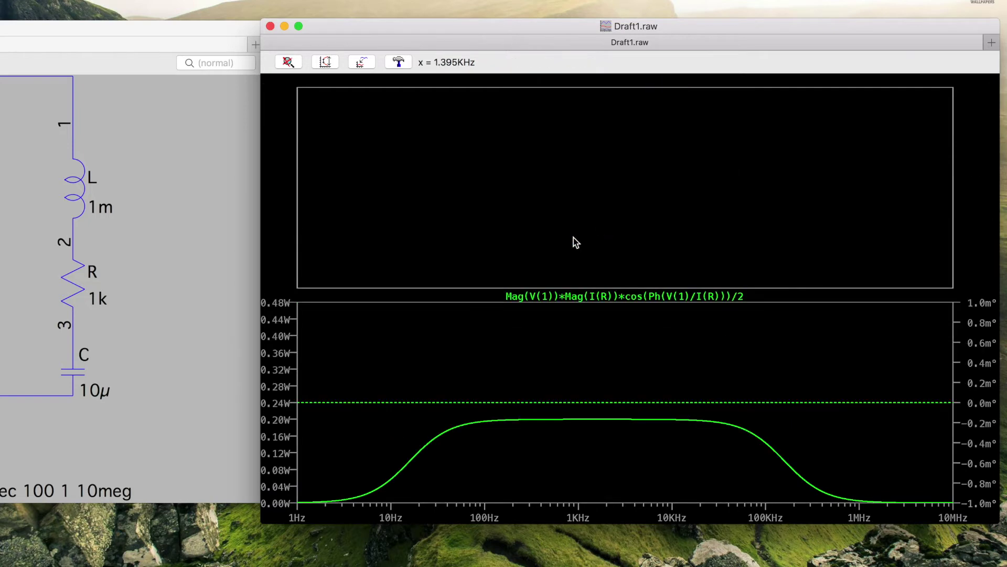
right_click(567, 208)
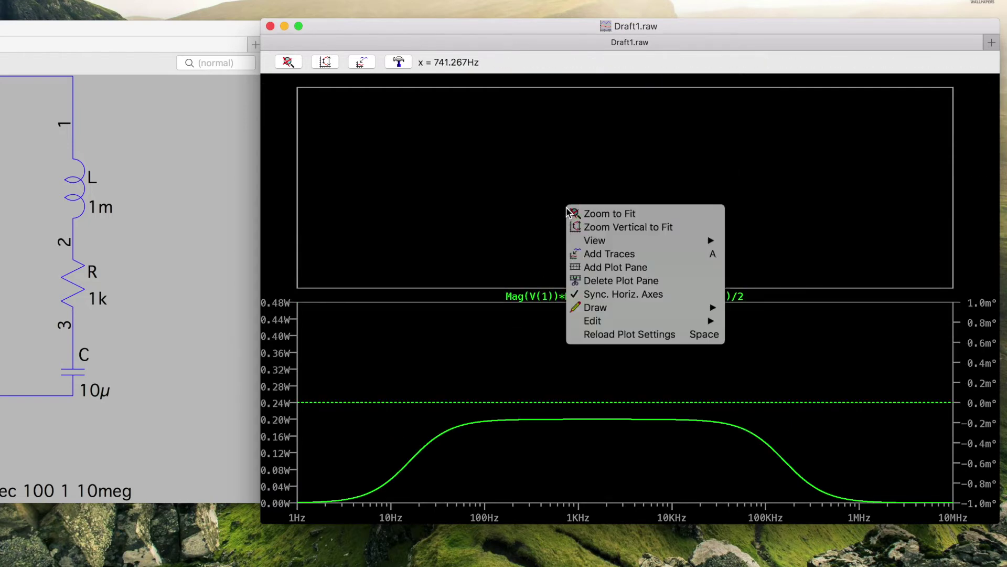
left_click(597, 253)
type("Mag(V(1))*Mag(I(R))*cos(Ph(V(1)/I(R)))/2")
left_click(583, 251)
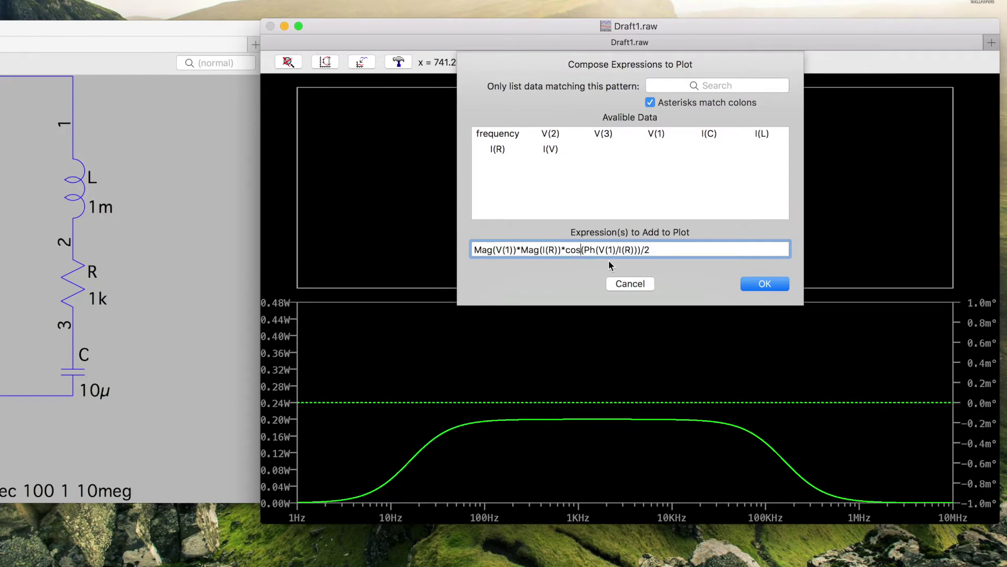
key("BackSpace")
key("BackSpace")
key("BackSpace")
type("sin")
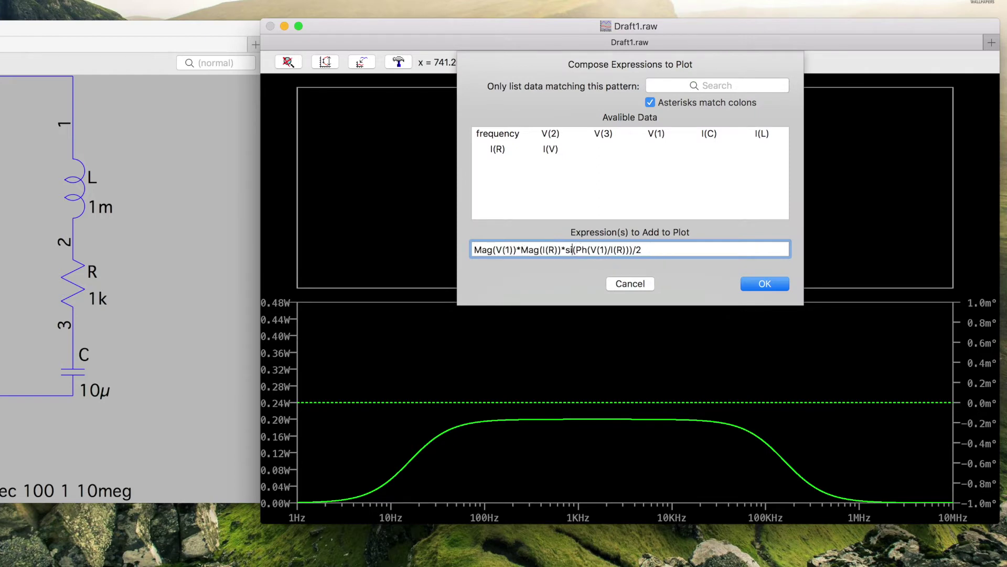
key("Return")
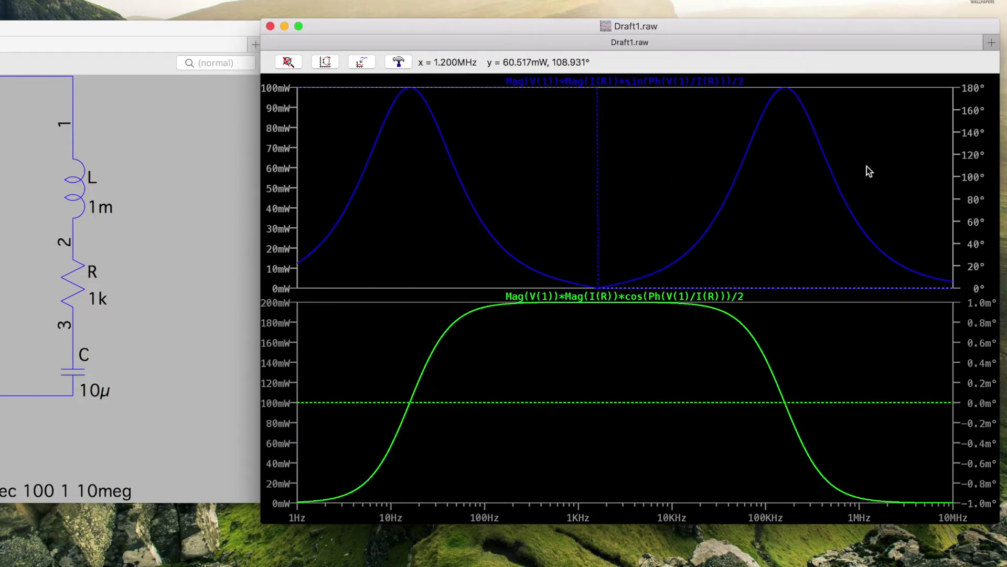
- Change the reactive power trace's color to red
right_click(621, 81)
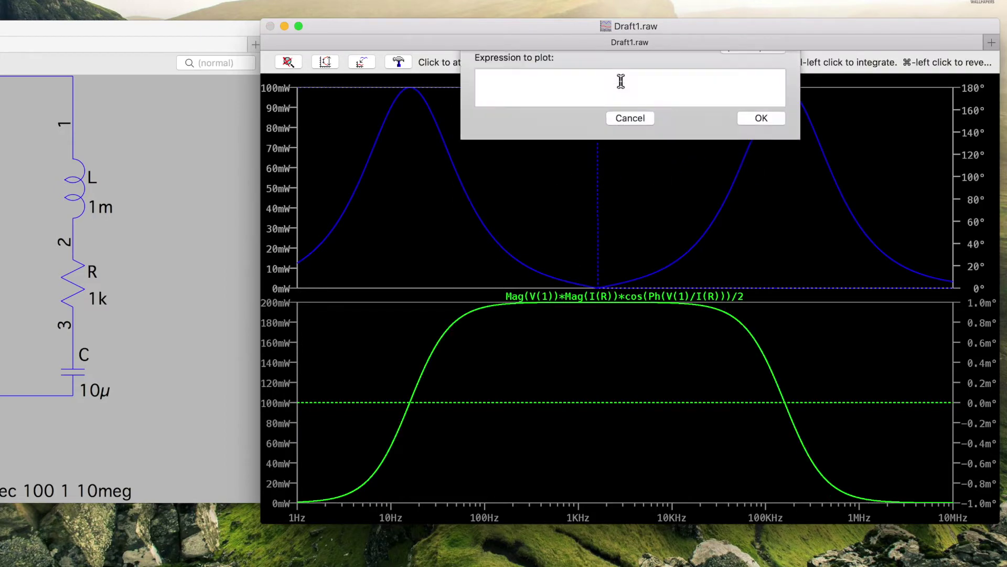
left_click(753, 71)
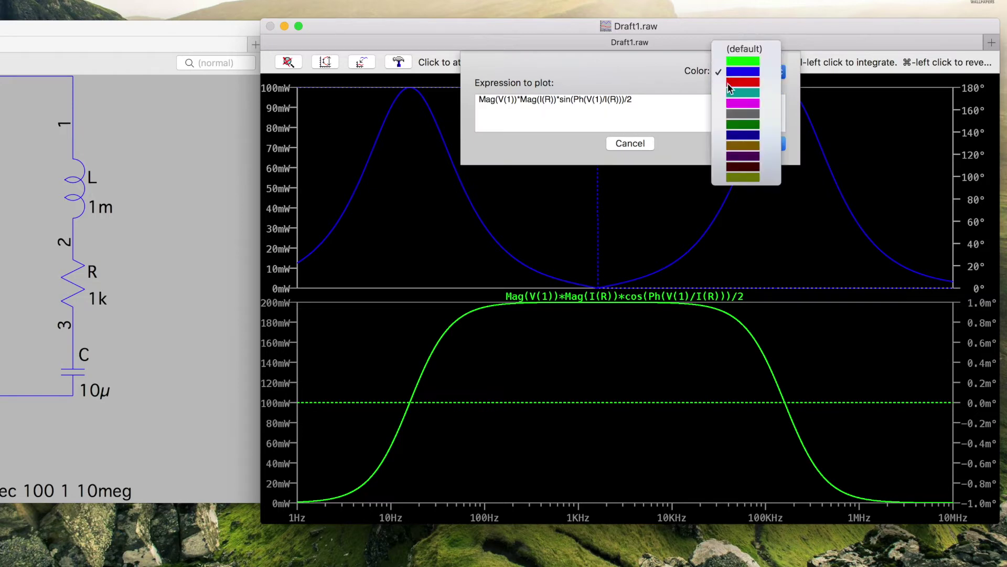
left_click(745, 83)
left_click(760, 145)
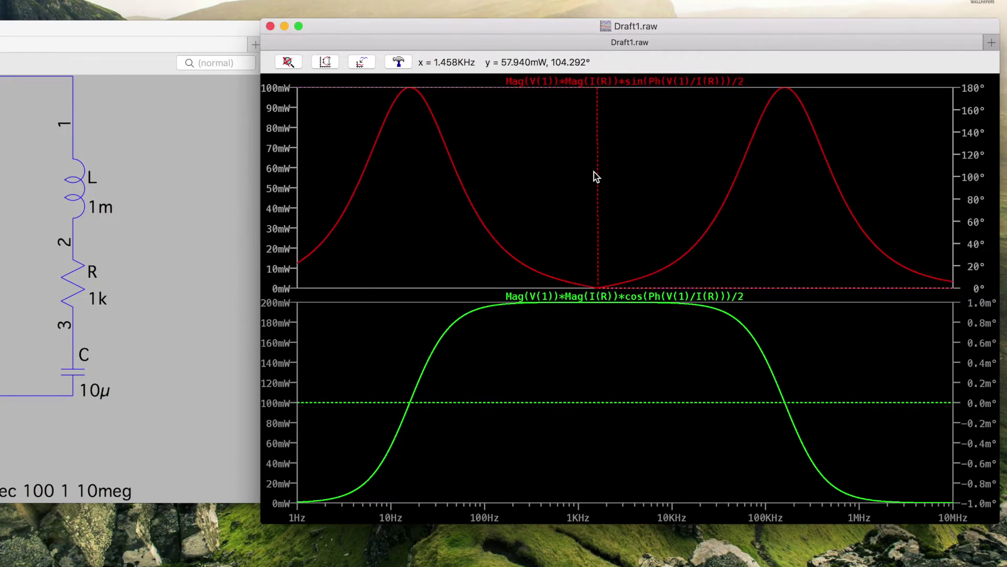
- Set the reactive power pane's phase axis limits to 185° at the top and -5° at the bottom
right_click(969, 146)
left_click(580, 100)
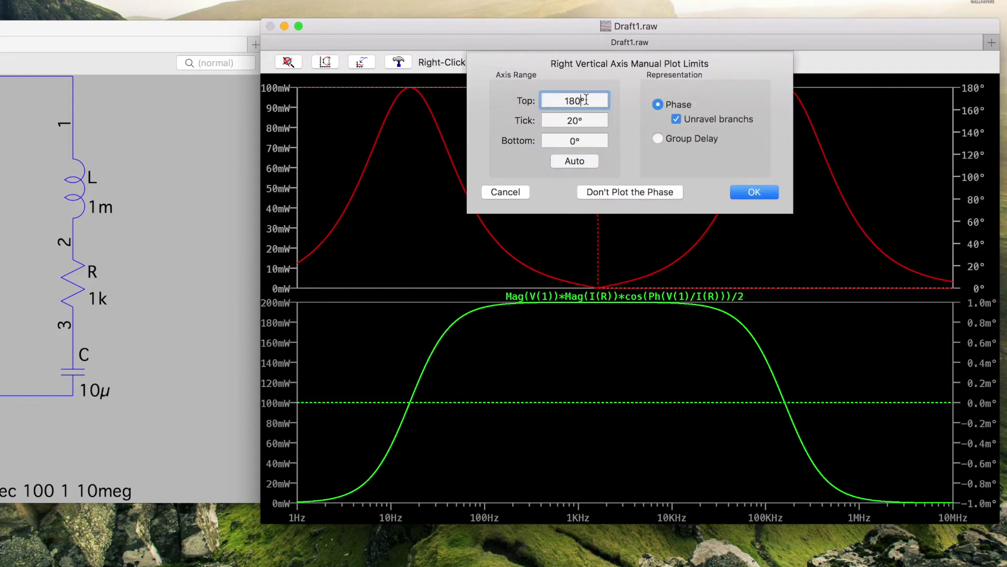
key("BackSpace")
left_click(574, 142)
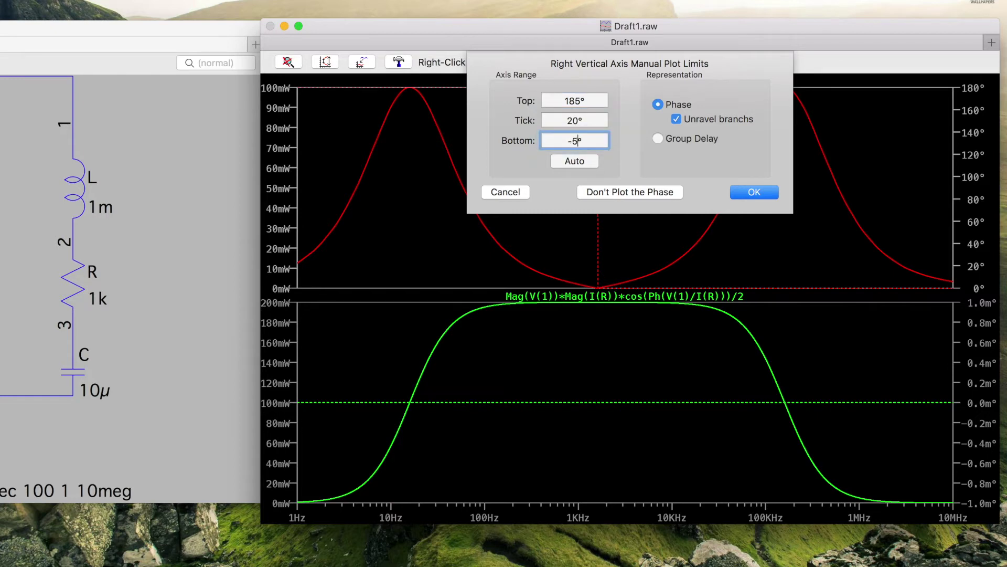
key("Return")
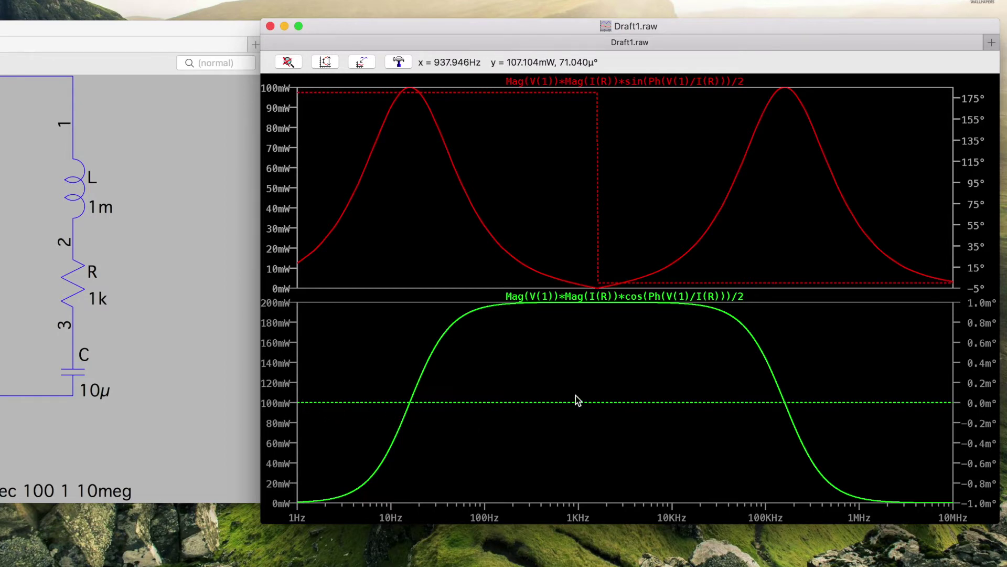
right_click(659, 160)
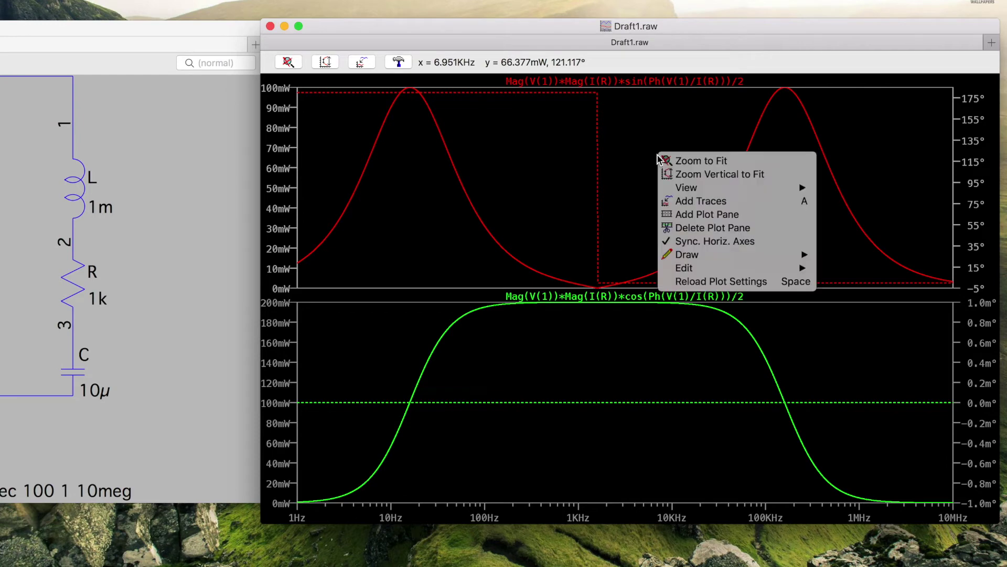
left_click(685, 204)
left_click(630, 246)
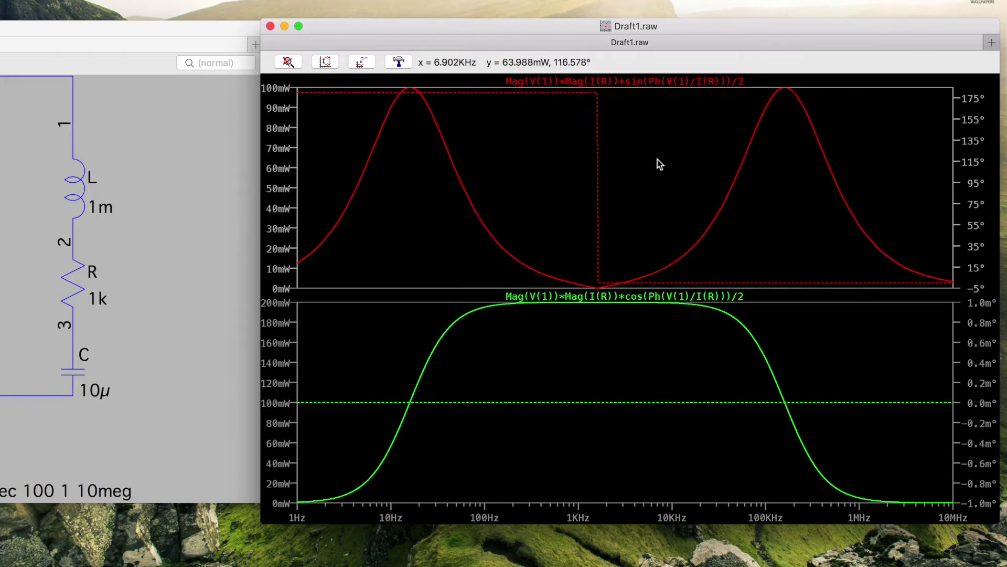
- Add a third plot pane and plot apparent power in it as Mag(V(1))*Mag(I(R))*cos(Ph(V(1)/I(R)))/2 + i*(Mag(V(1))*Mag(I(R))*sin(Ph(V(1)/I(R)))/2)
right_click(656, 162)
left_click(634, 206)
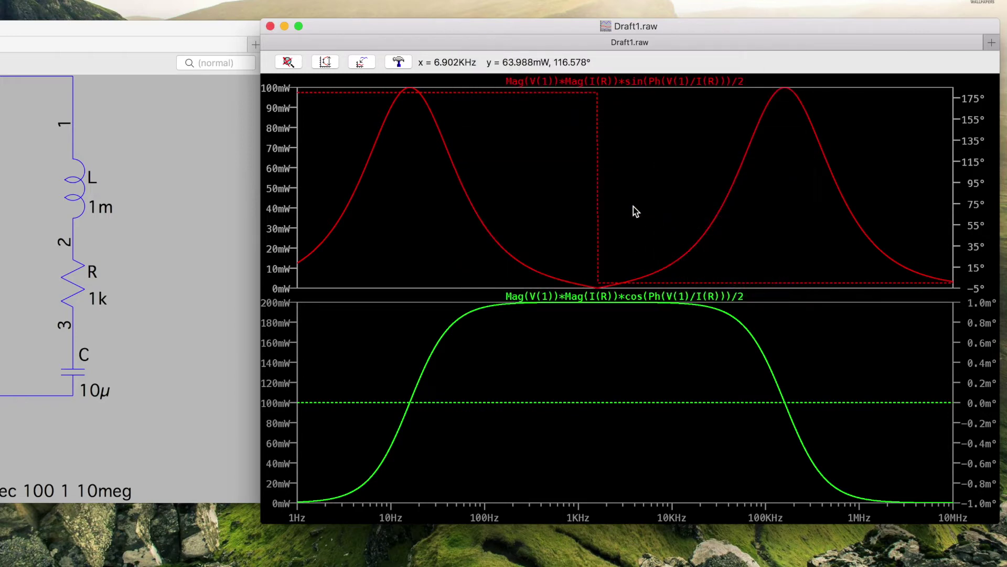
right_click(557, 139)
left_click(585, 186)
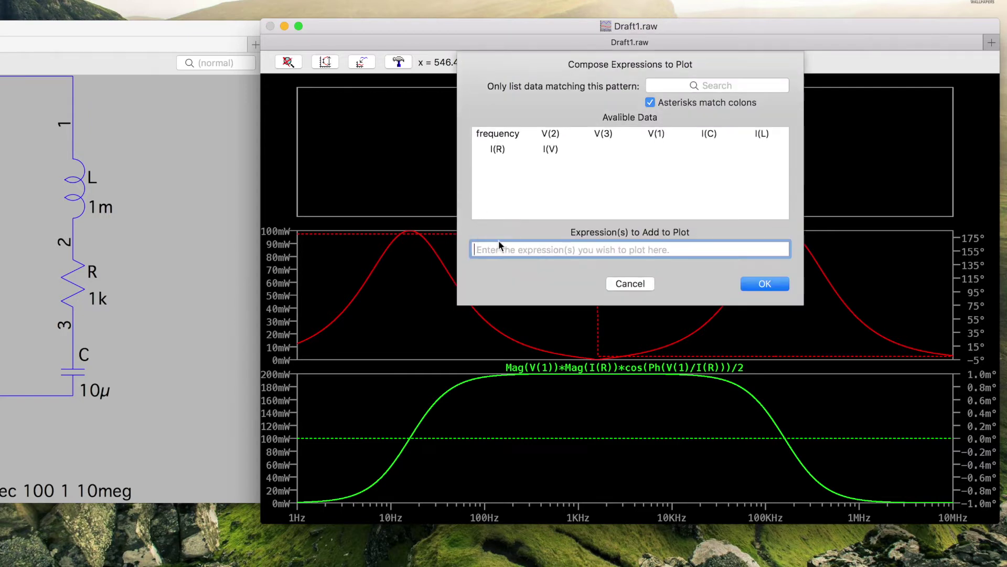
type("Mag(V(1))*Mag(I(R))*cos(Ph(V(1)/I(R)))/2")
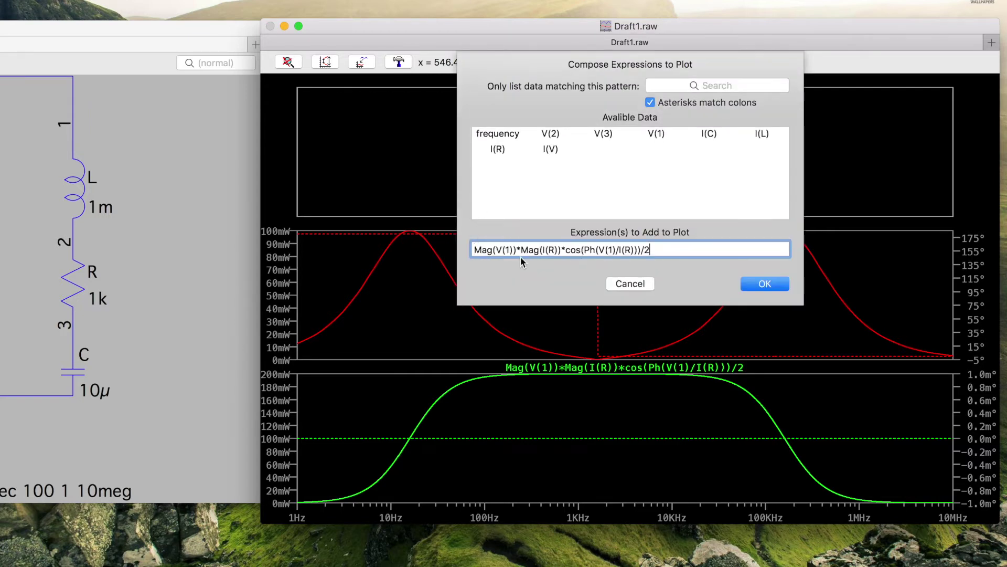
type("+ i*(")
type("Mag(V(1))*Mag(I(R))*cos(Ph(V(1)/I(R)))/2")
type(")")
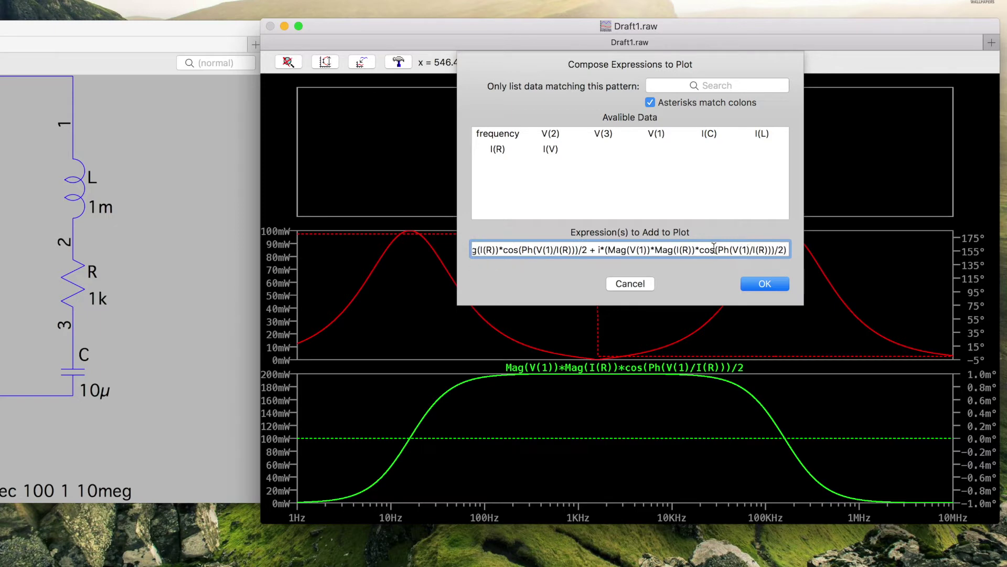
key("BackSpace")
key("BackSpace")
key("BackSpace")
type("sin")
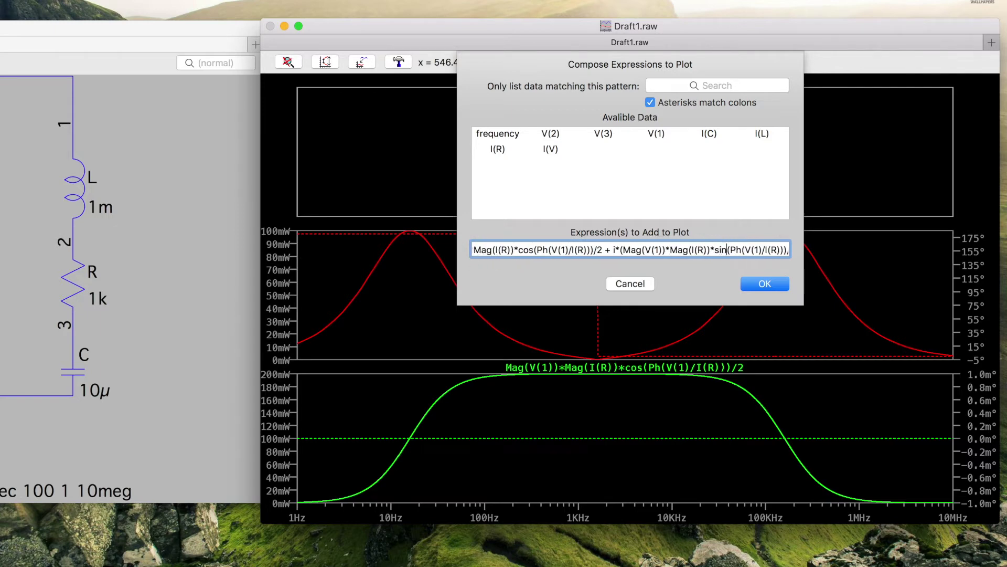
key("Return")
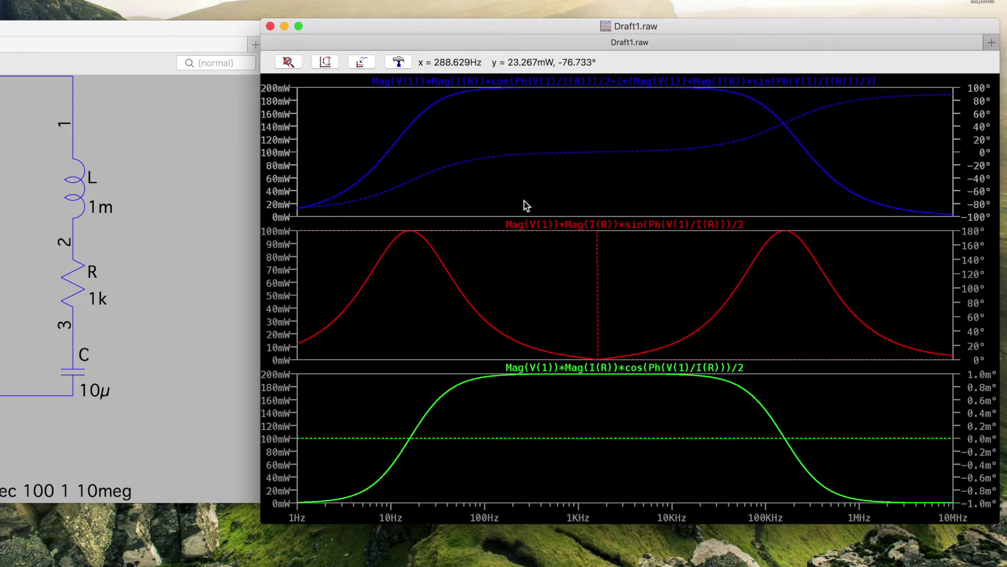
- Change the apparent power trace's color to teal
right_click(546, 80)
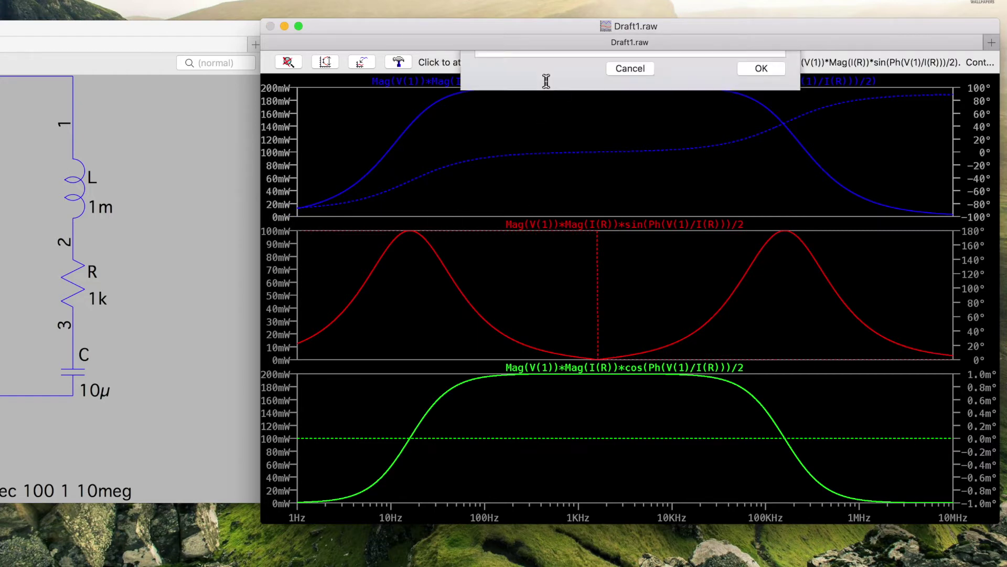
left_click(756, 72)
left_click(742, 91)
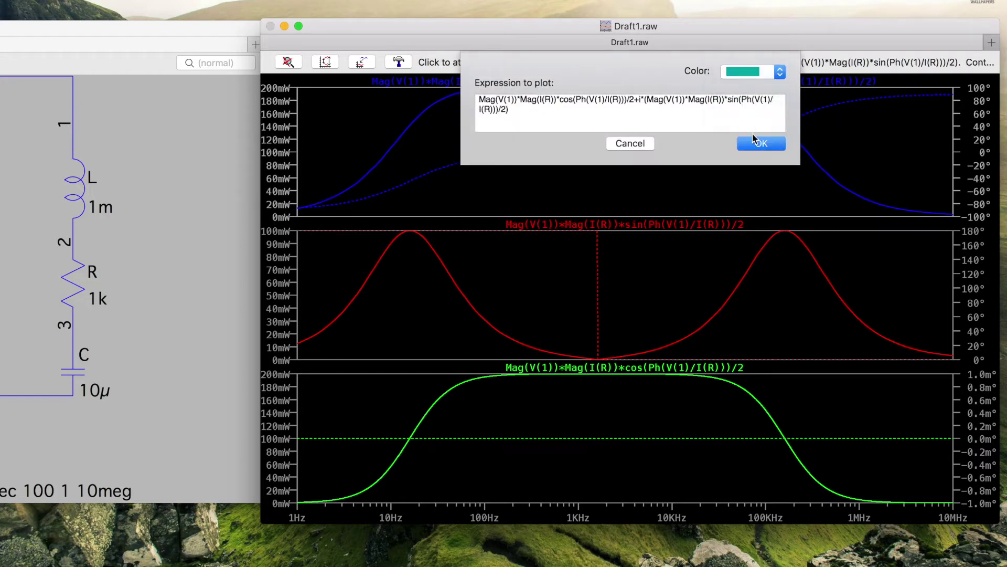
left_click(756, 134)
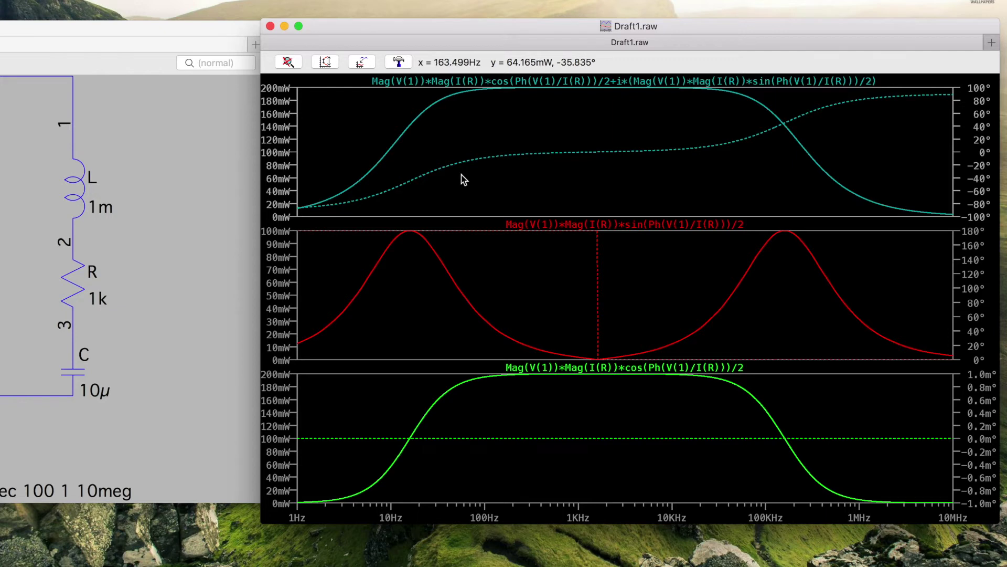
- Set the apparent power pane's vertical axis representation to Nyquist
right_click(285, 140)
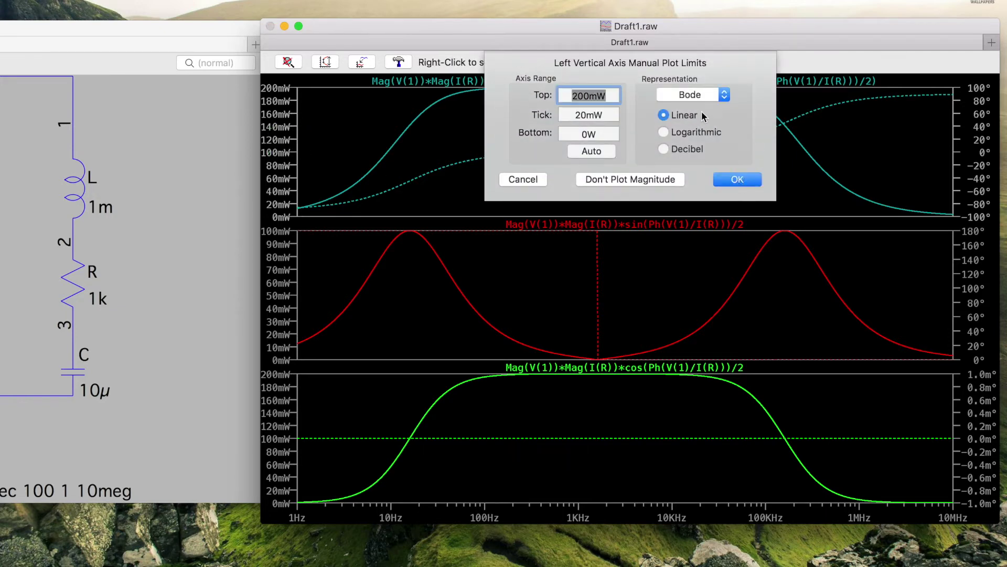
left_click(692, 94)
left_click(688, 107)
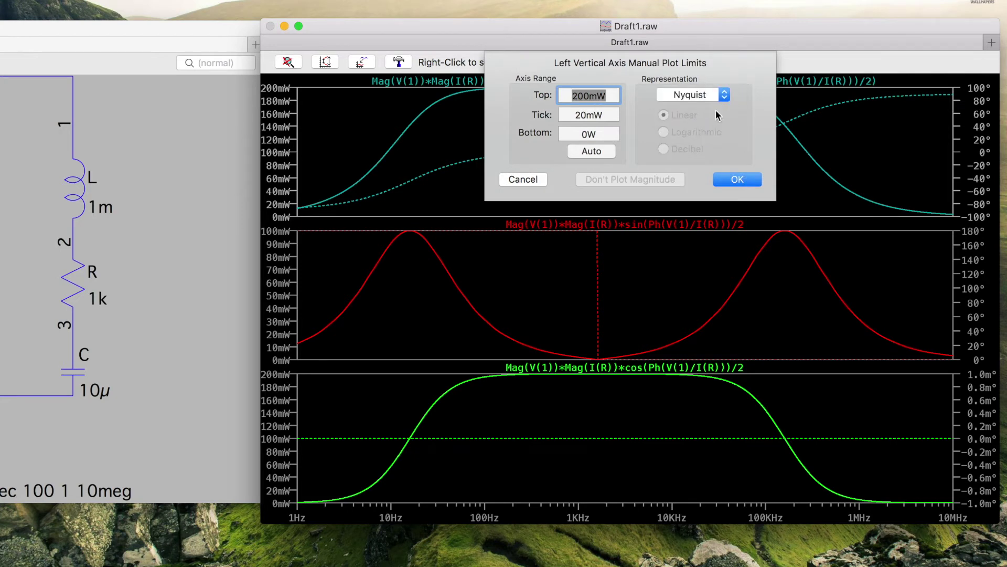
left_click(724, 180)
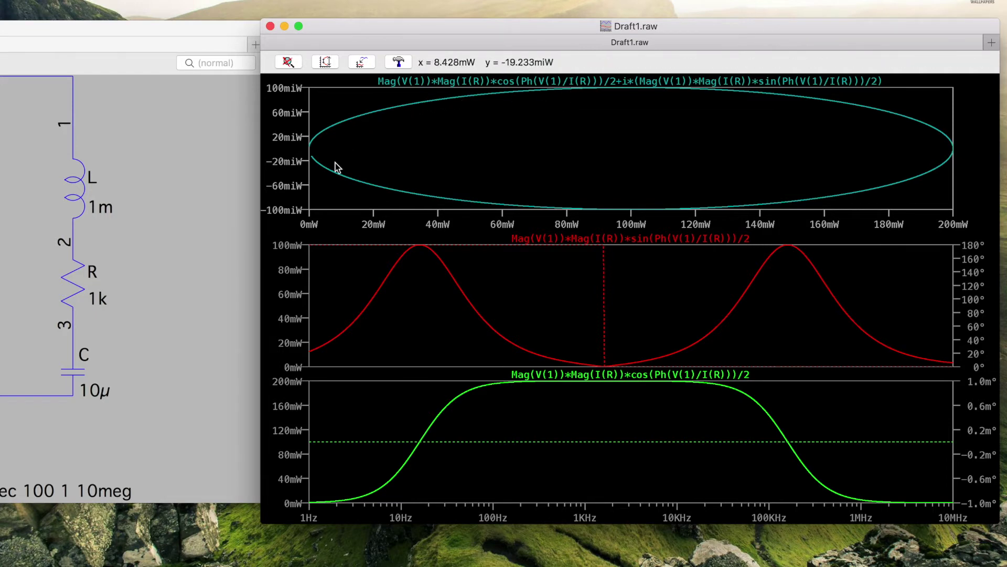
- Attach cursors to the apparent power Nyquist trace, move the readout clear of the plots, and move a cursor to about 160 mW active power
left_click(444, 82)
left_click(443, 83)
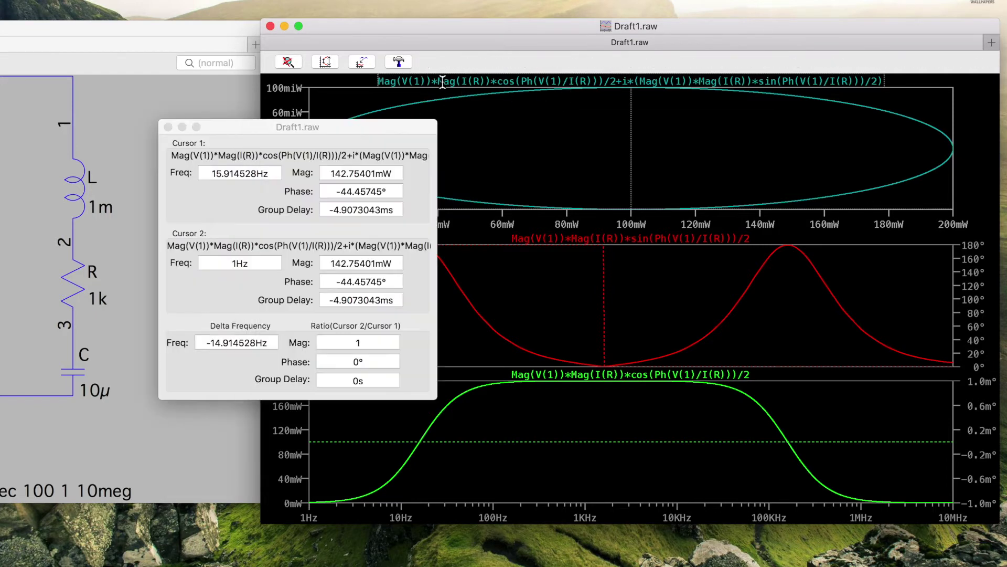
left_click_drag(340, 123, 290, 130)
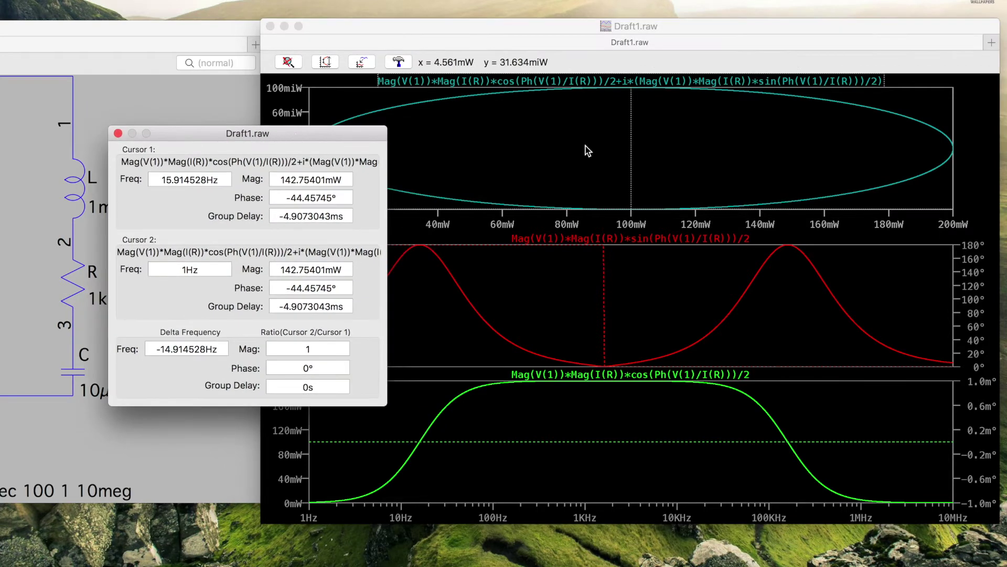
left_click(633, 145)
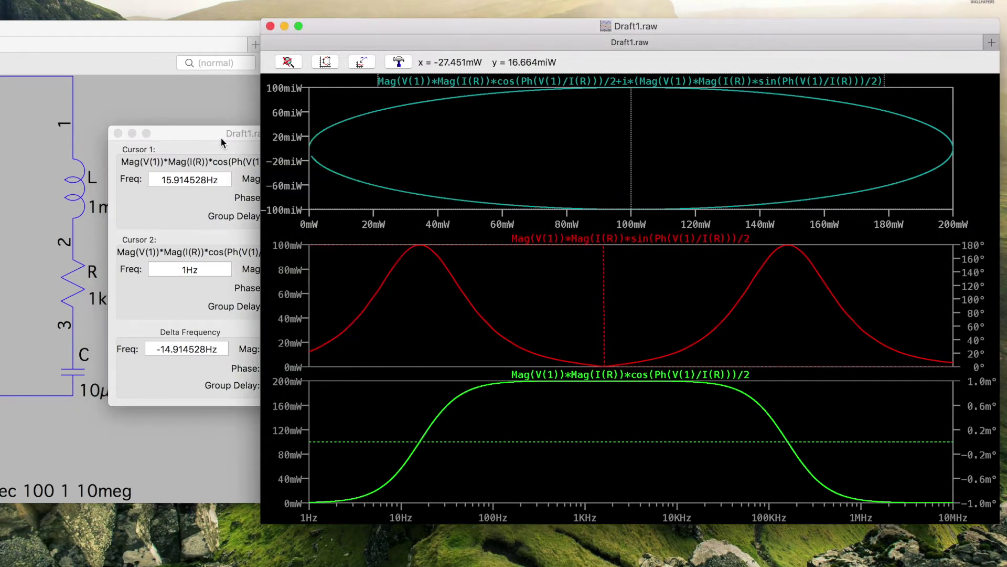
left_click_drag(219, 134, 107, 134)
left_click(643, 118)
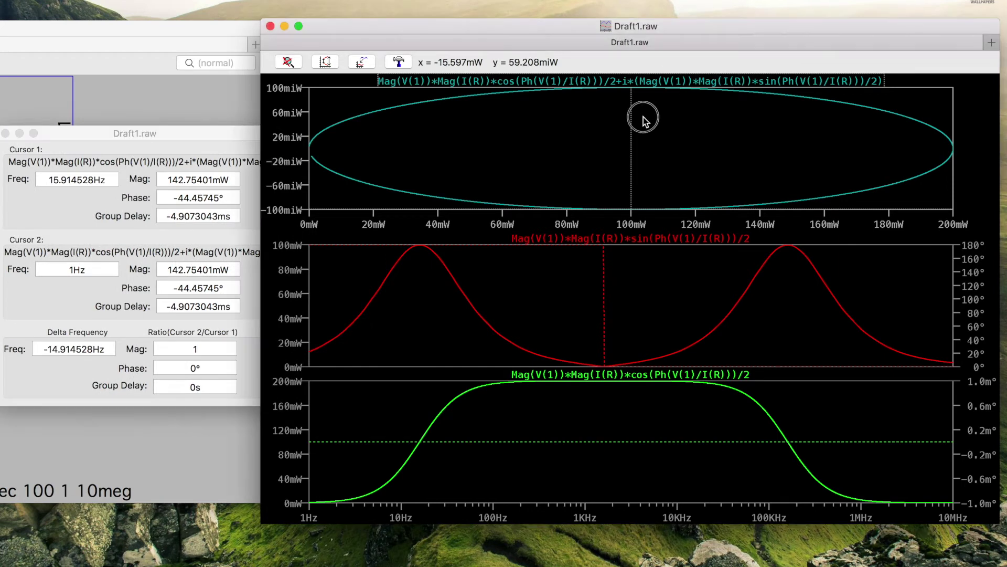
left_click_drag(636, 120, 824, 142)
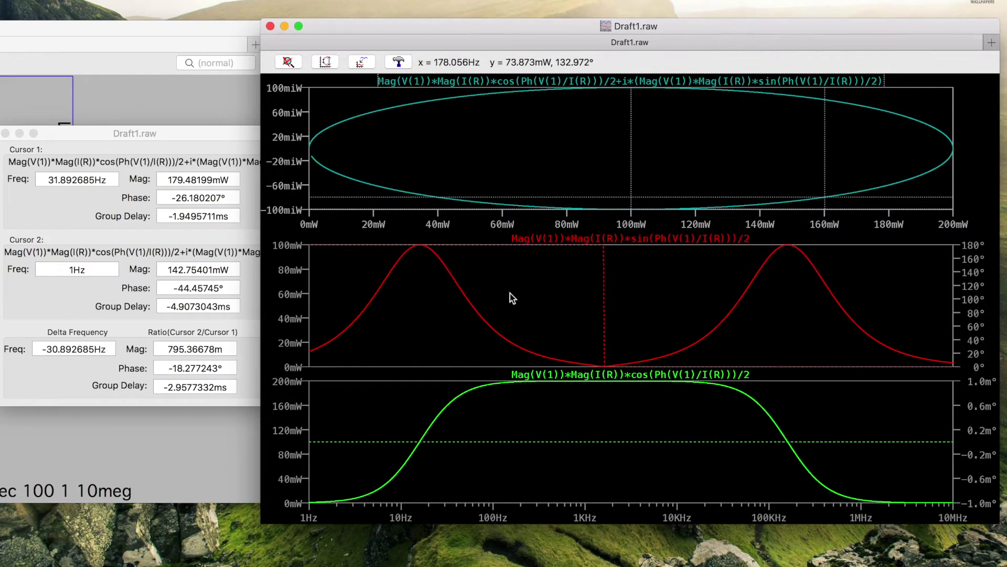
- Attach a cursor to the reactive power trace and move it to the curve's minimum at about 1.6 kHz
left_click(567, 238)
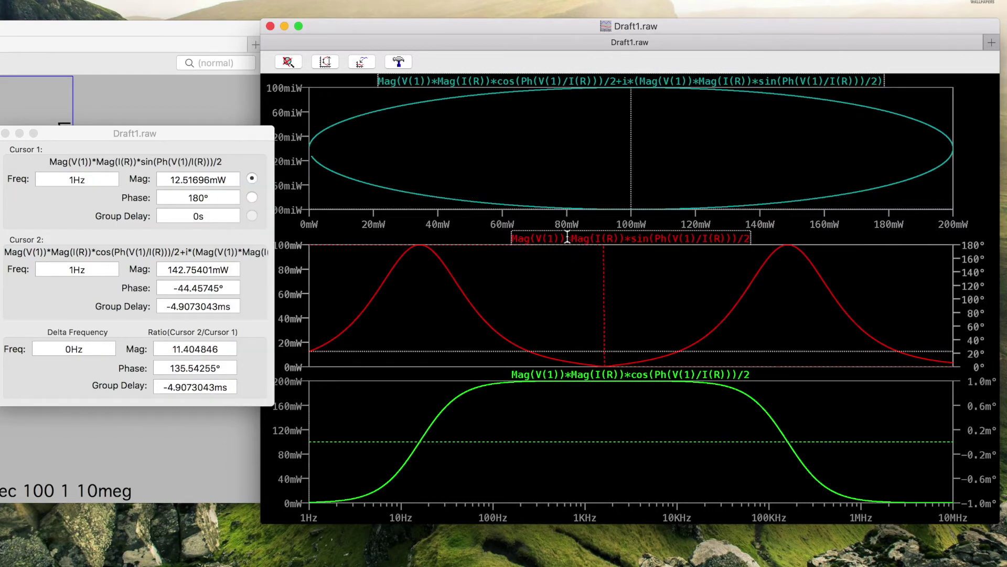
mouse_move(466, 351)
left_mouse_down()
mouse_move(776, 290)
mouse_move(668, 345)
mouse_move(447, 294)
mouse_move(532, 360)
mouse_move(720, 411)
mouse_move(551, 398)
mouse_move(467, 348)
left_mouse_up()
left_click_drag(469, 258, 604, 317)
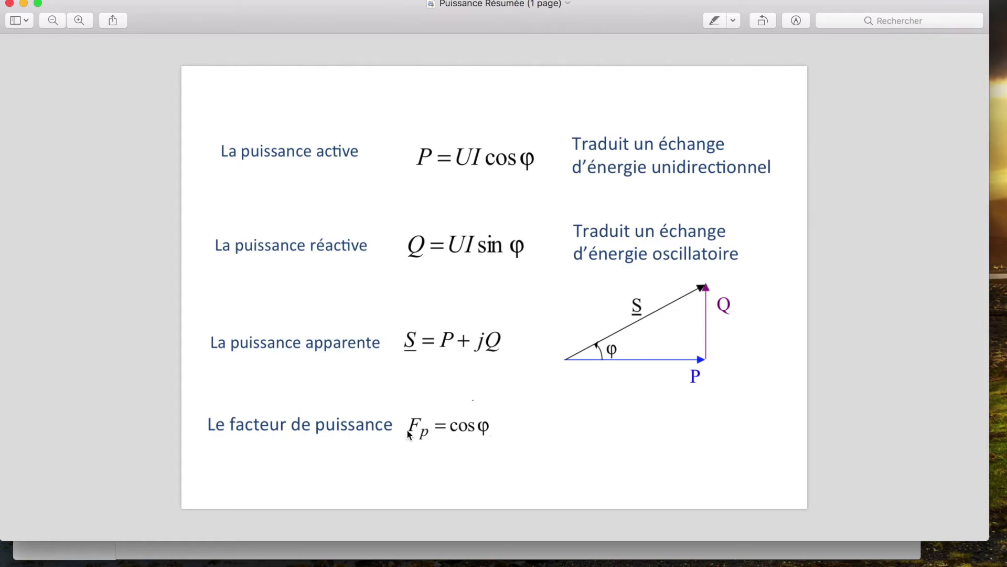
- Switch from the power formula summary document back to the LTspice plots and close the cursor readout
key("ctrl+Right")
key("ctrl+Left")
key("ctrl+Right")
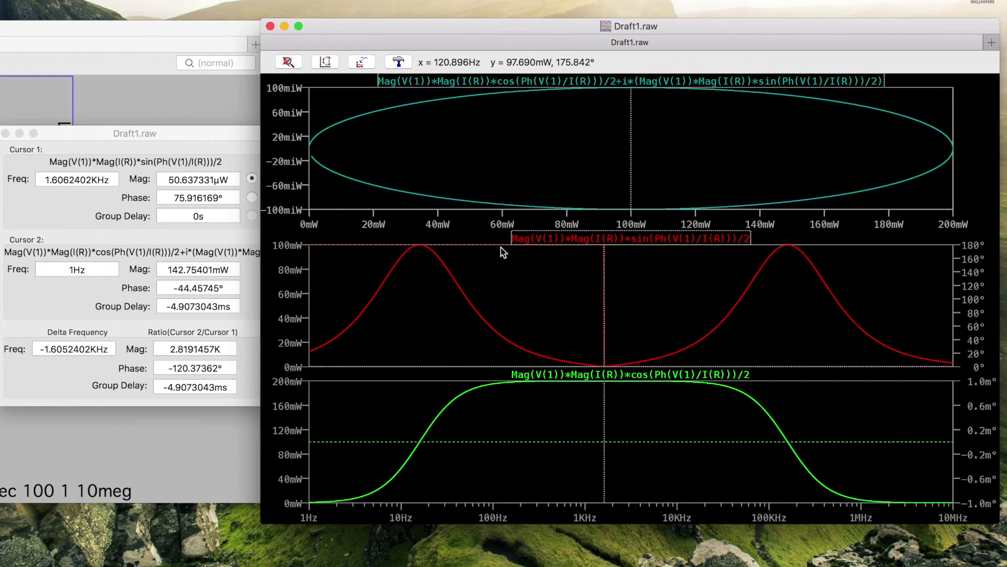
left_click(5, 133)
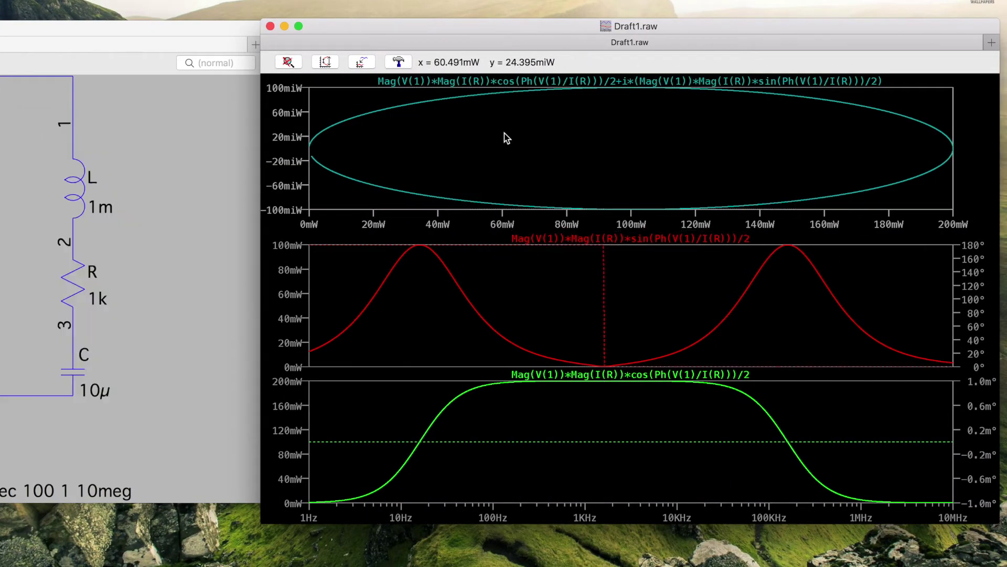
- Attach a cursor to the apparent power Nyquist trace and examine points near the curve's 200 mW end
left_click(598, 81)
mouse_move(632, 150)
left_mouse_down()
mouse_move(846, 140)
mouse_move(985, 41)
left_mouse_up()
mouse_move(954, 94)
left_mouse_down()
mouse_move(972, 97)
mouse_move(888, 162)
mouse_move(896, 183)
left_mouse_up()
left_click_drag(800, 184, 976, 117)
left_click_drag(922, 150, 965, 116)
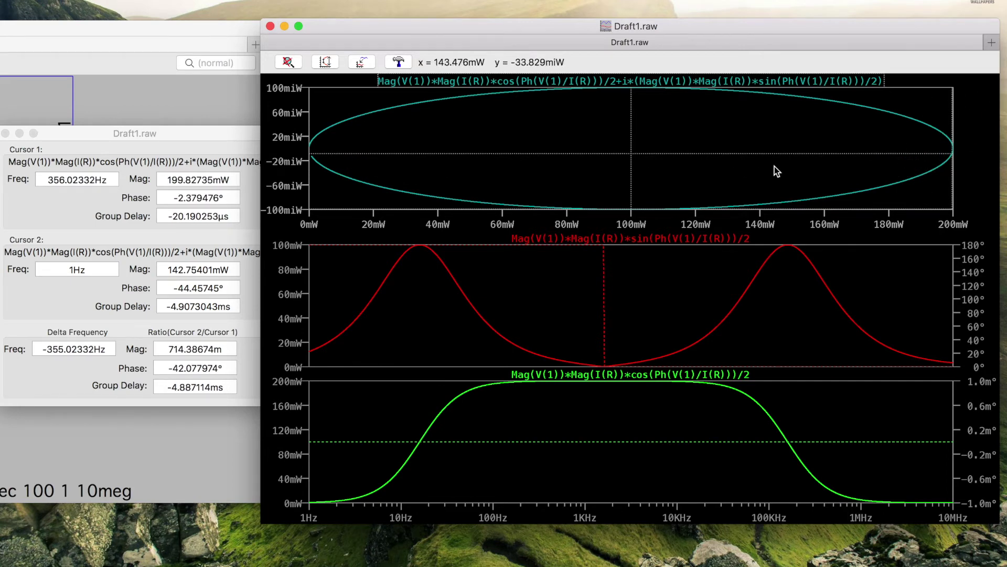
mouse_move(900, 154)
left_mouse_down()
mouse_move(890, 160)
mouse_move(927, 151)
left_mouse_up()
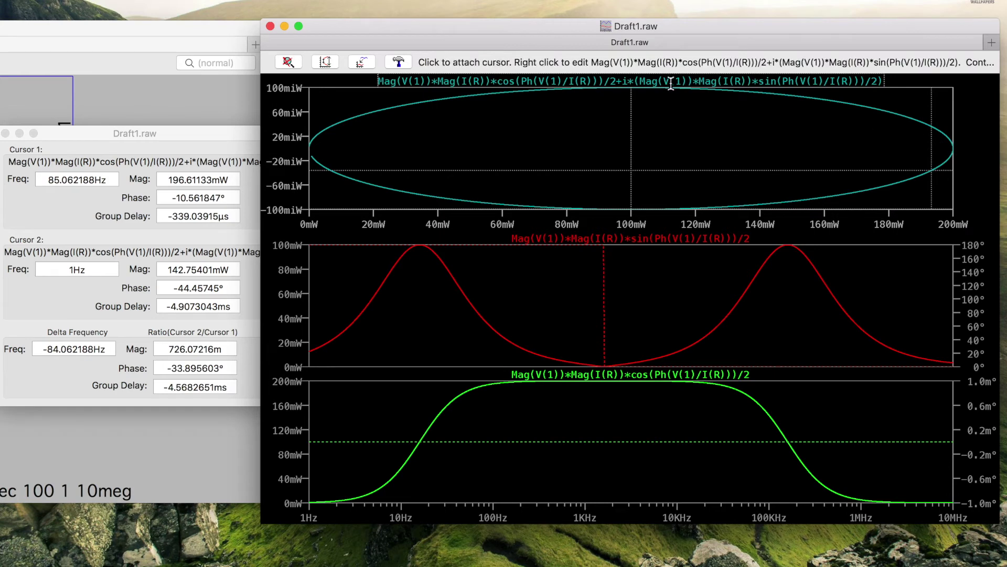
- Set the apparent power pane's representation to Bode with a linear magnitude axis
right_click(671, 84)
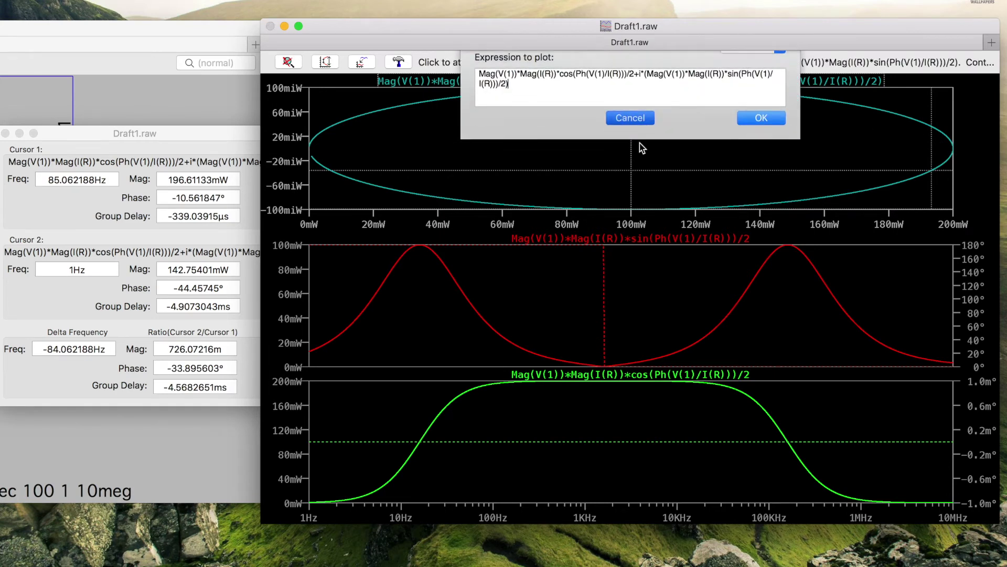
left_click(630, 143)
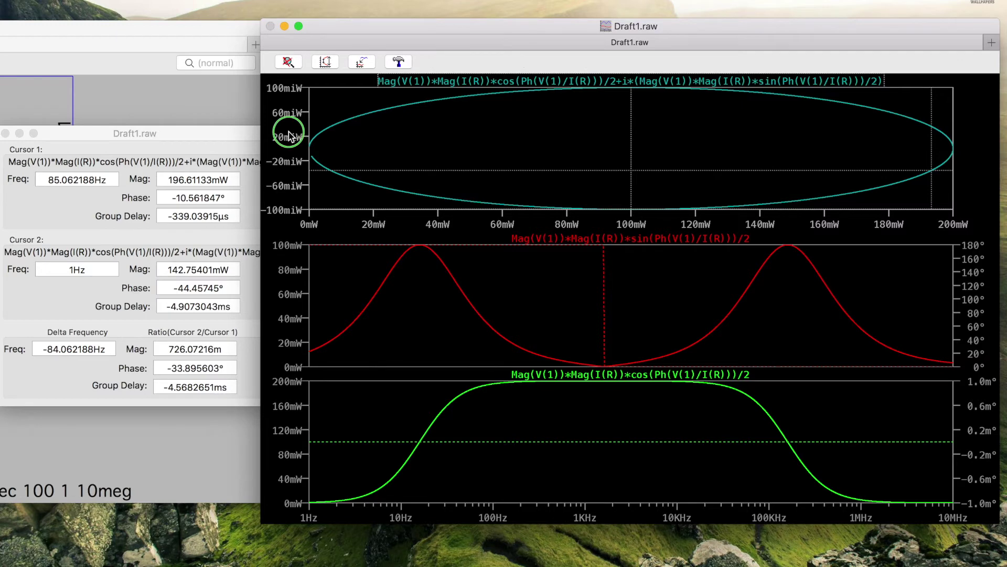
right_click(287, 131)
left_click(683, 93)
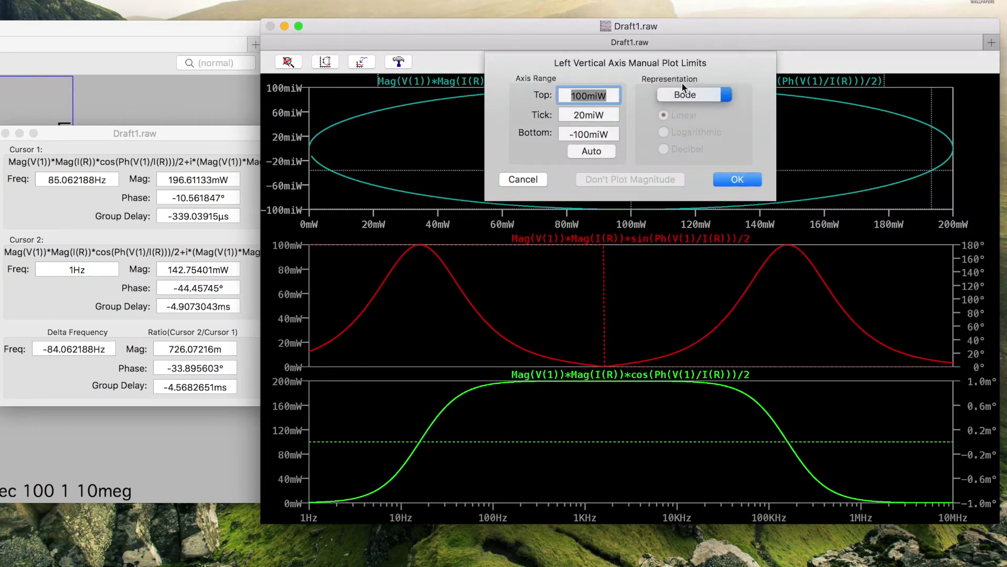
left_click(682, 82)
left_click(664, 115)
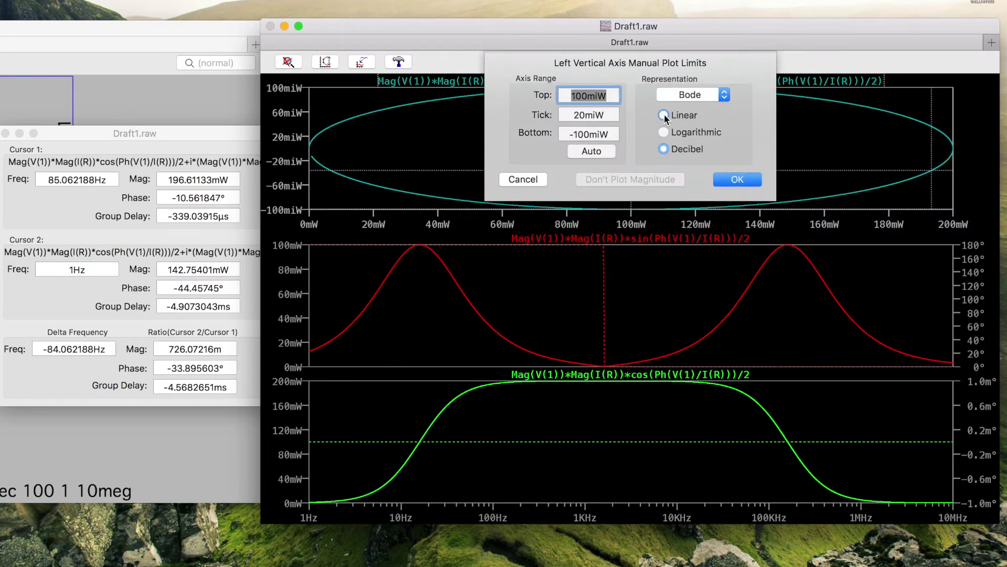
left_click(727, 179)
left_click(637, 151)
left_click(602, 151)
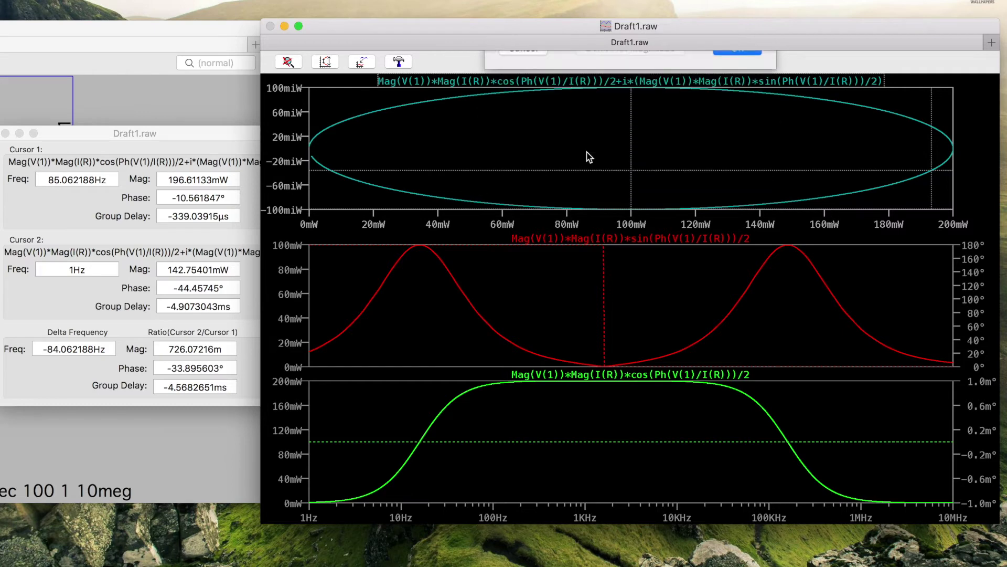
- Read the apparent and active power traces with cursors at about 1.6 kHz, and close the cursor readout
left_click_drag(409, 151, 598, 100)
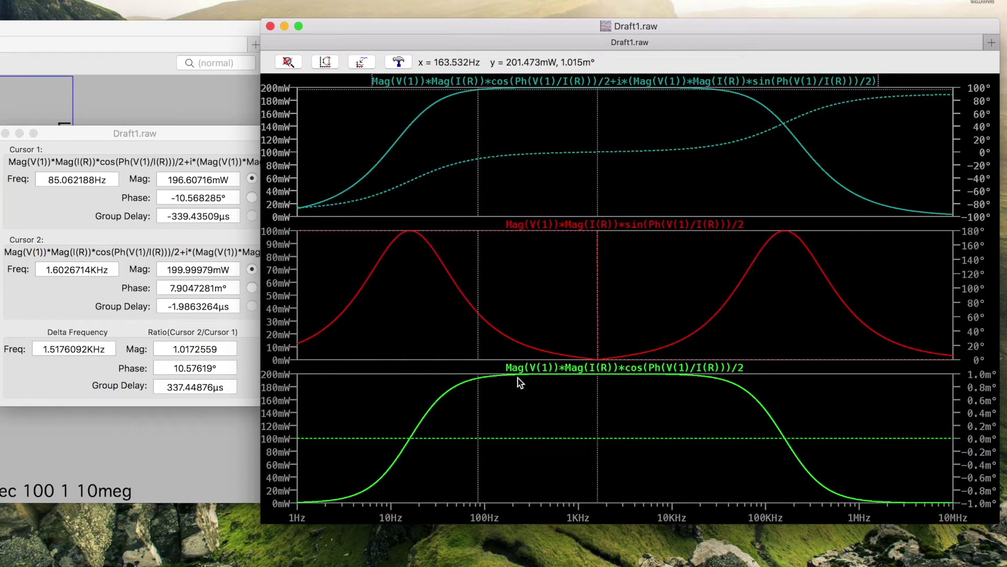
left_click(577, 367)
left_click_drag(477, 407, 598, 395)
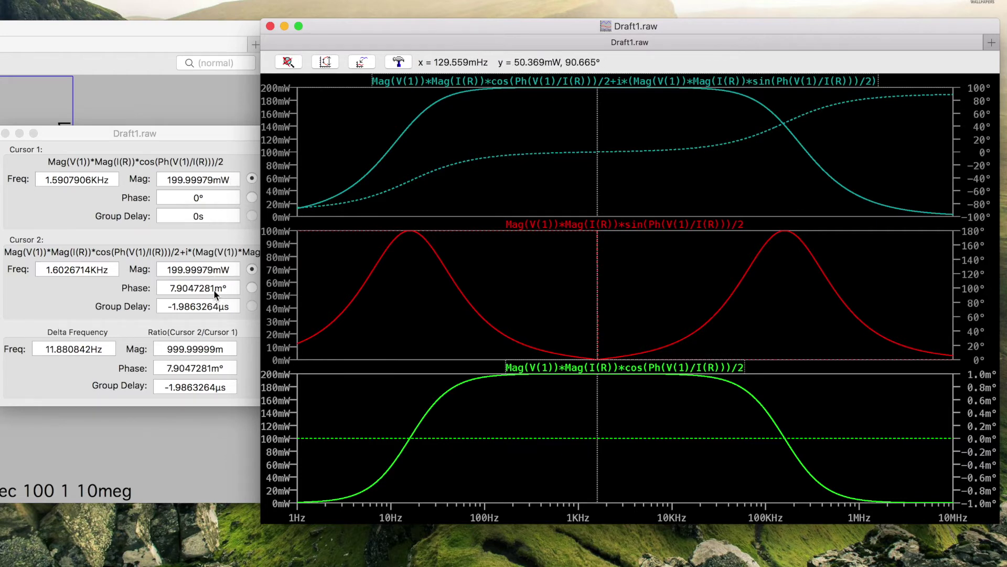
left_click(6, 134)
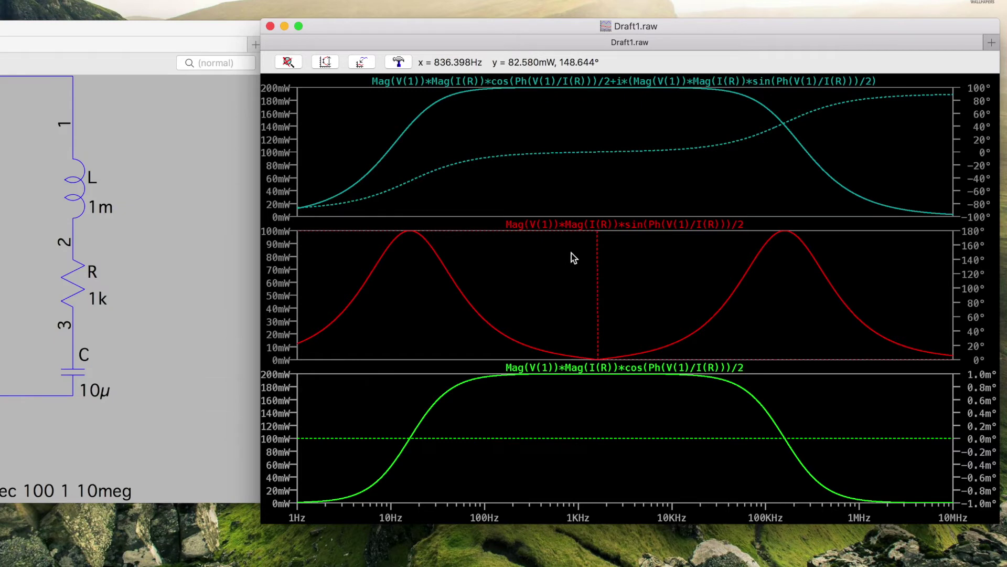
- Delete the apparent power plot pane and add a new empty pane above the reactive power plot
right_click(536, 141)
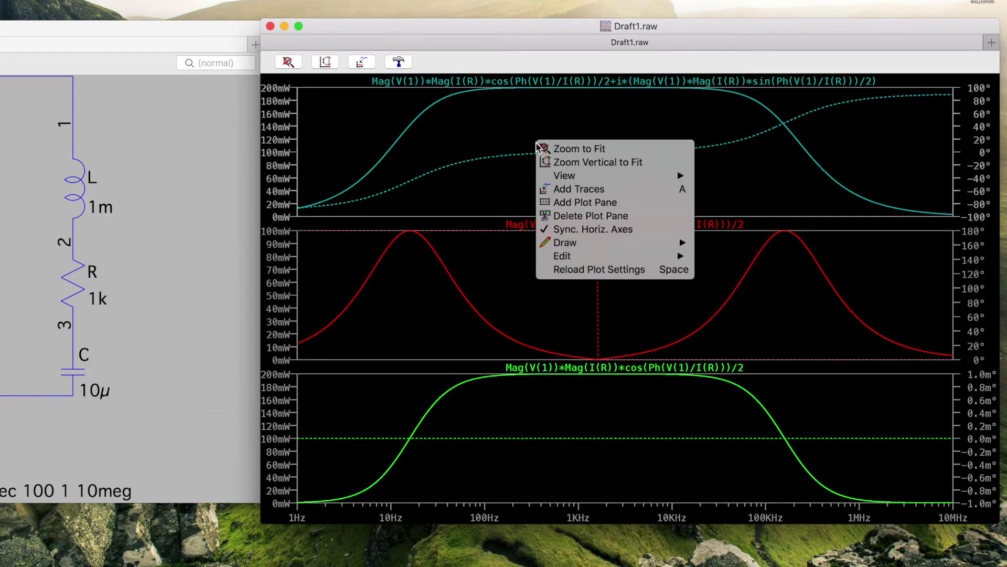
left_click(566, 219)
right_click(534, 187)
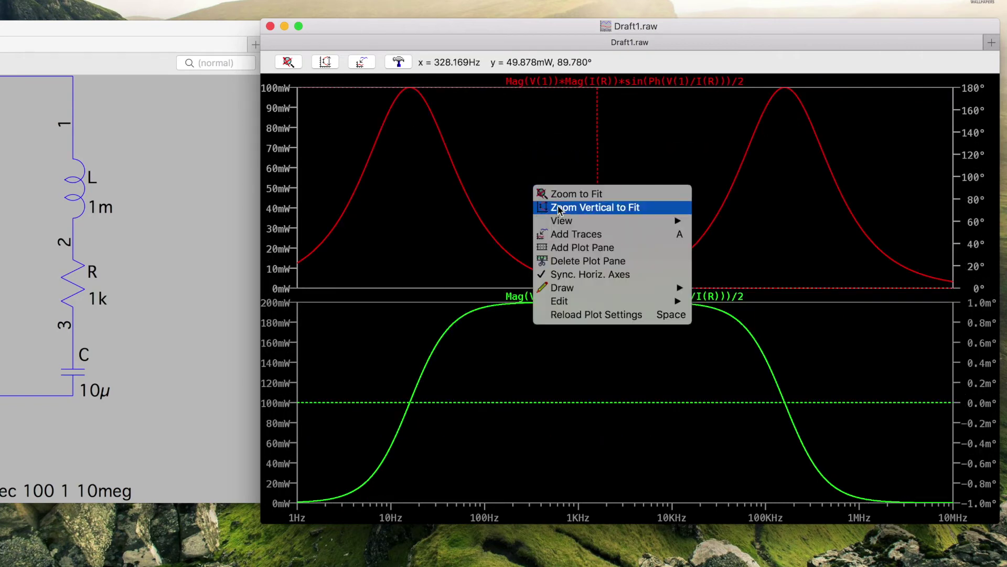
left_click(563, 247)
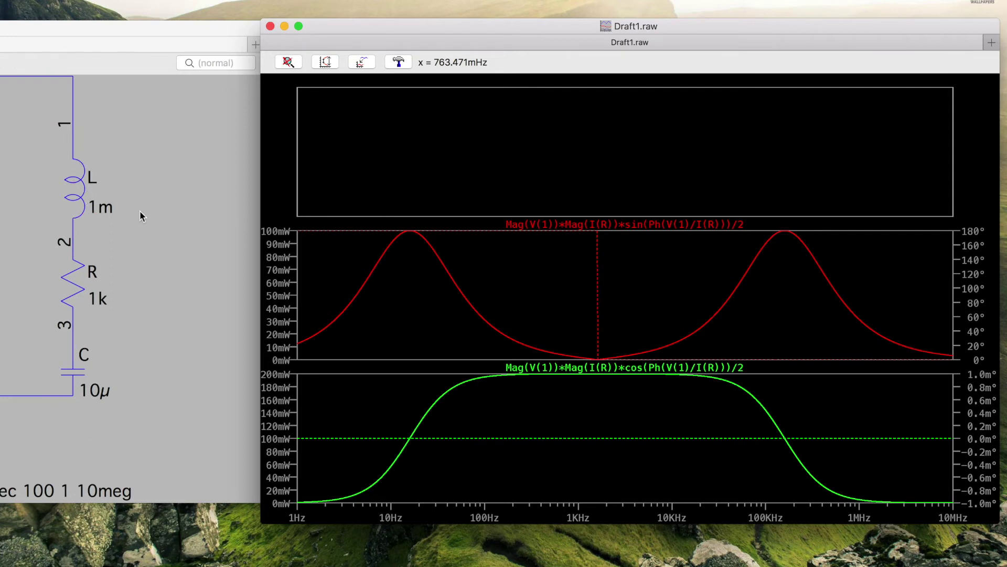
- Start a new trace in the empty pane with the expression Mag(V(1))*Mag(I(R))*sin(Ph(V(1)/I(R)))/2
right_click(465, 136)
left_click(494, 182)
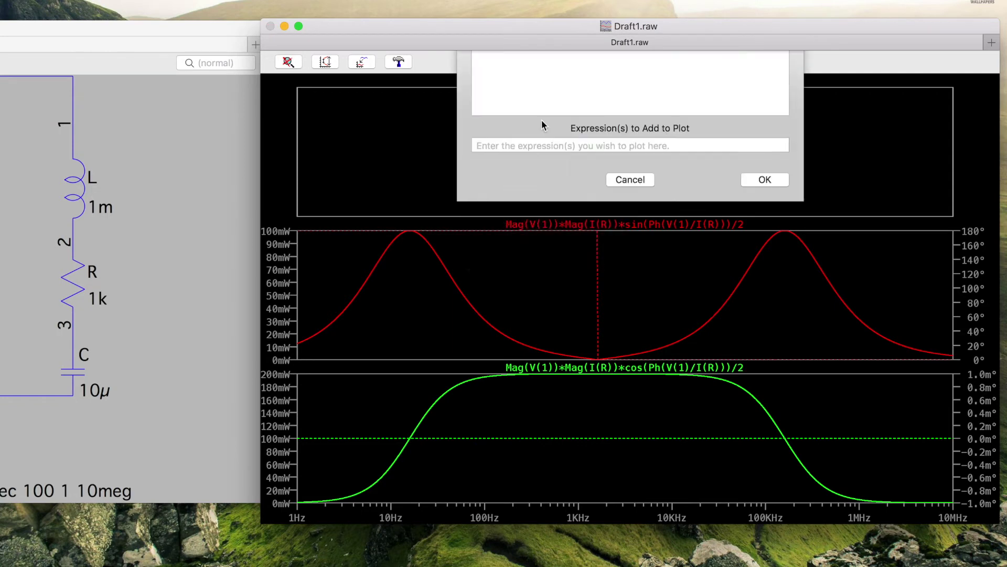
type("Mag(V(1))*Mag(I(R))*cos(Ph(V(1)/I(R)))/2")
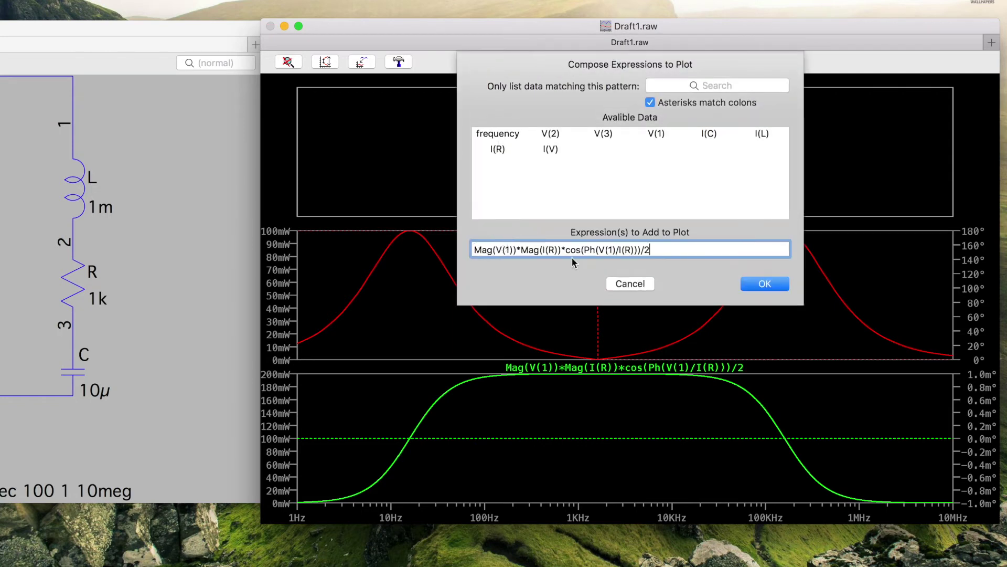
key("BackSpace")
key("BackSpace")
key("BackSpace")
type("sin")
- Change the magnitude factors of the new trace expression to the capacitor's voltage V(3) and current I(C)
left_click(511, 250)
key("BackSpace")
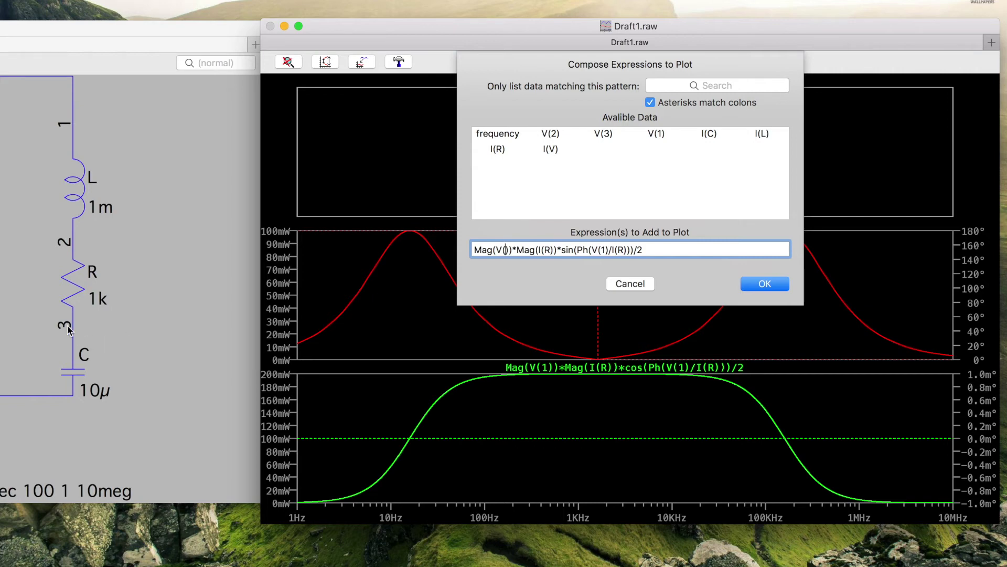
type("3")
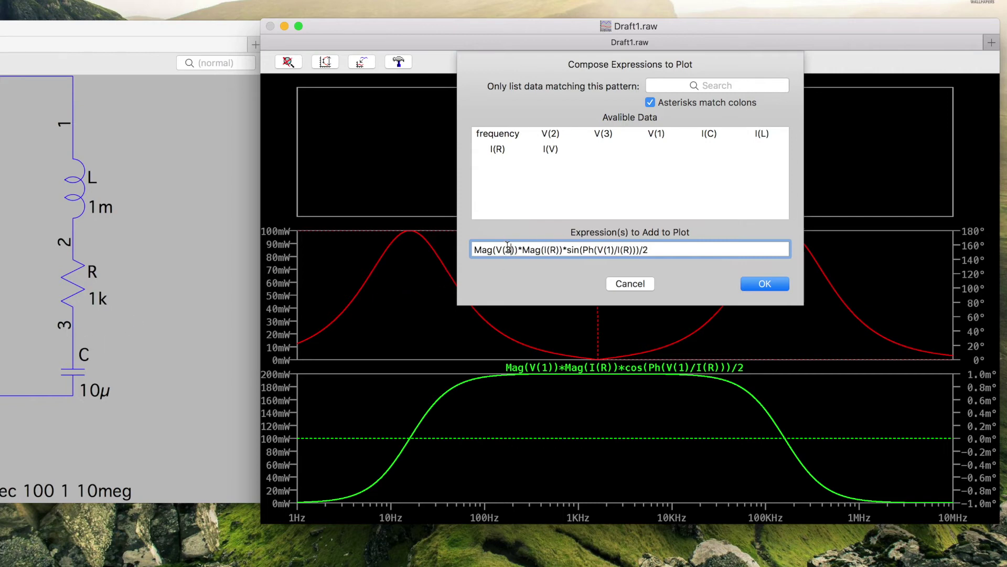
left_click(559, 250)
key("BackSpace")
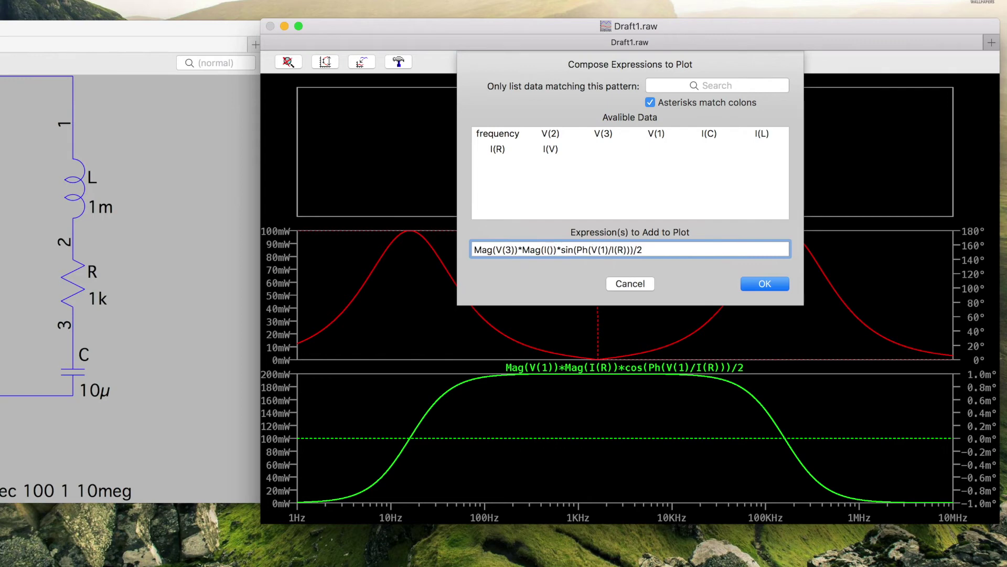
type("C")
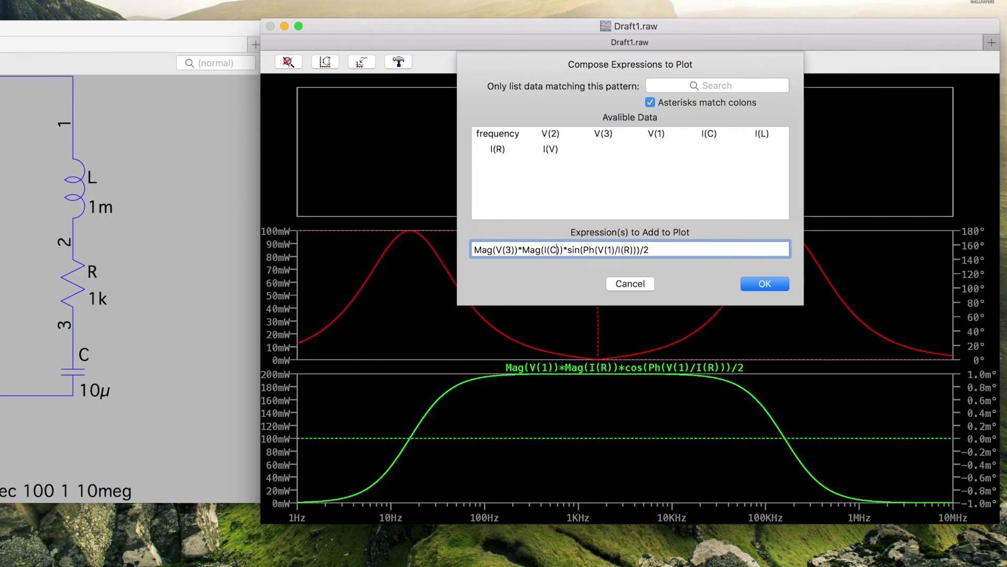
- Change the phase term to Ph(V(3)/I(C)) and plot the capacitor's reactive power
key("BackSpace")
type("3")
left_click(629, 248)
key("BackSpace")
type("C")
key("Return")
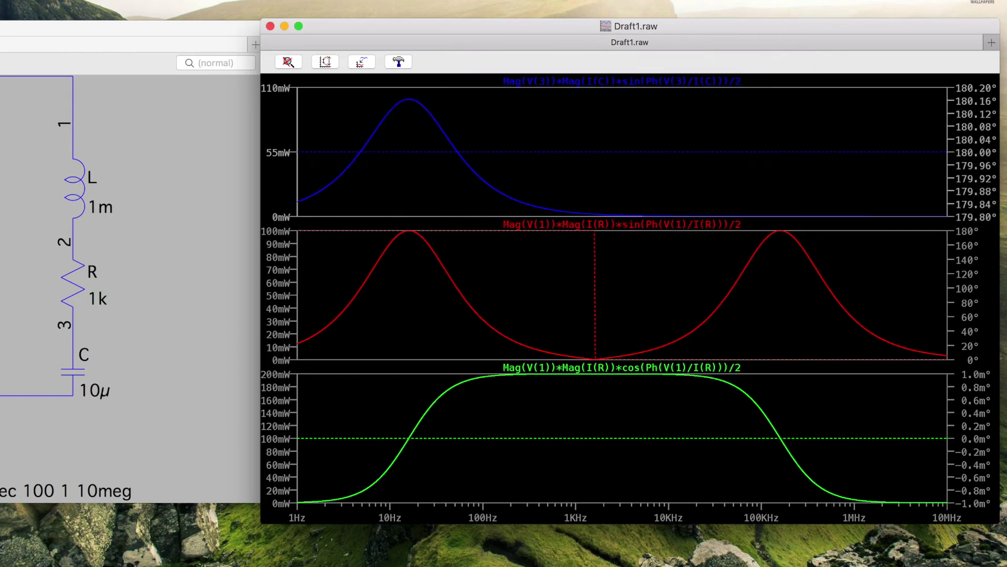
- Start a second trace in the capacitor's reactive power pane with the expression Mag(V(1))*Mag(I(R))*sin(Ph(V(1)/I(R)))/2
right_click(586, 180)
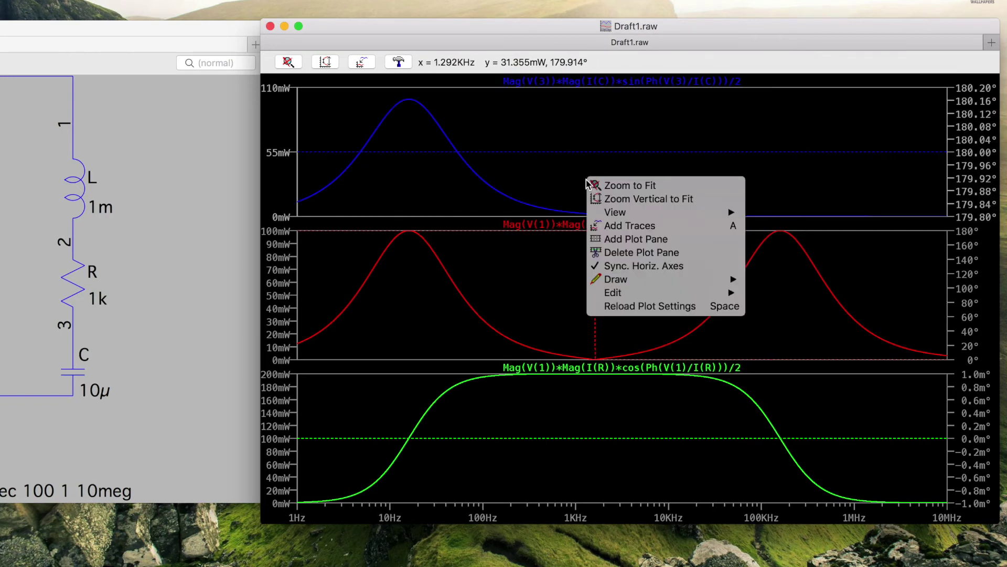
left_click(621, 229)
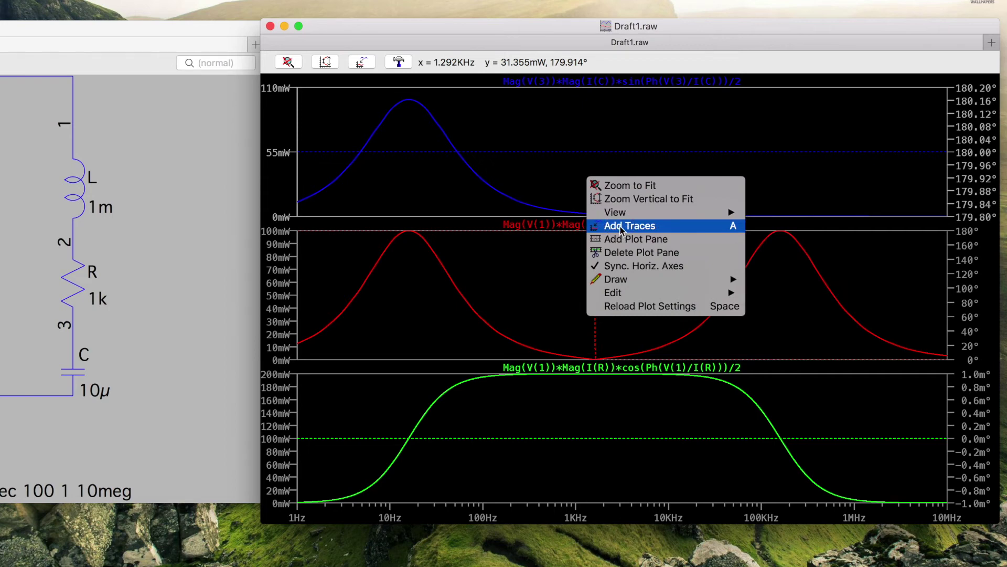
type("Mag(V(1))*Mag(I(R))*cos(Ph(V(1)/I(R)))/2")
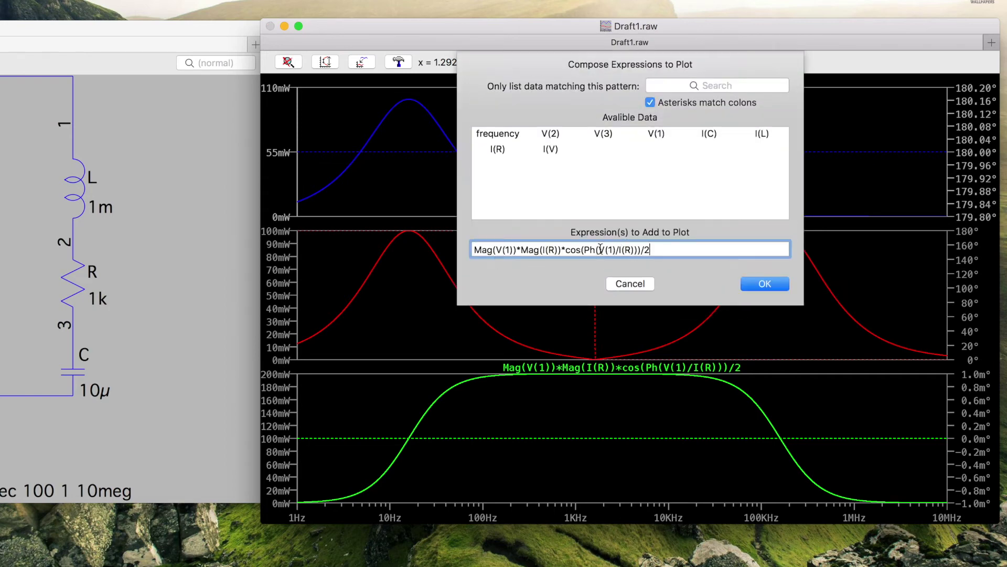
left_click(581, 248)
key("BackSpace")
key("BackSpace")
key("BackSpace")
type("sin")
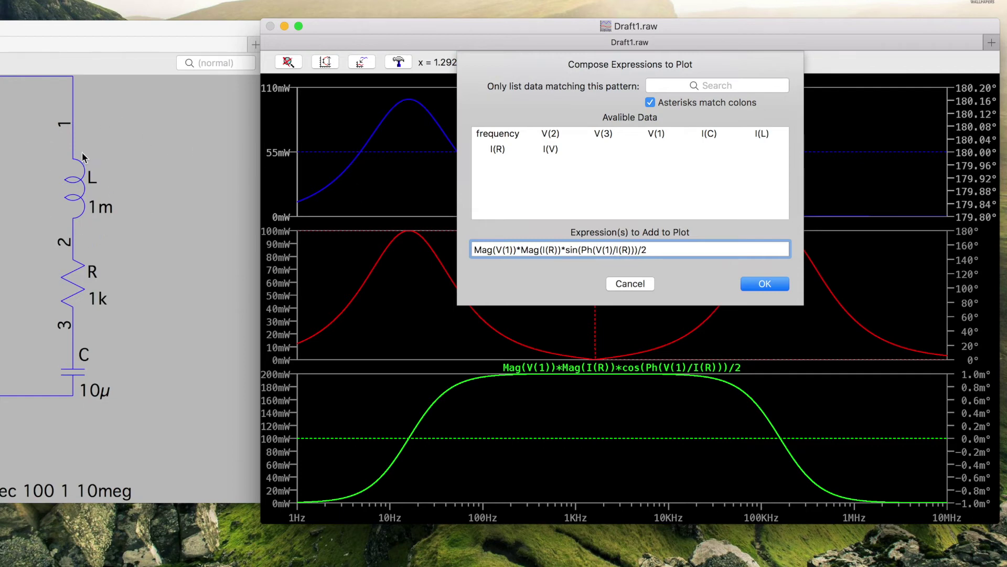
- Change the second trace's magnitude factors to the inductor's voltage V(1)-V(2) and current I(L)
left_click(514, 248)
type("-")
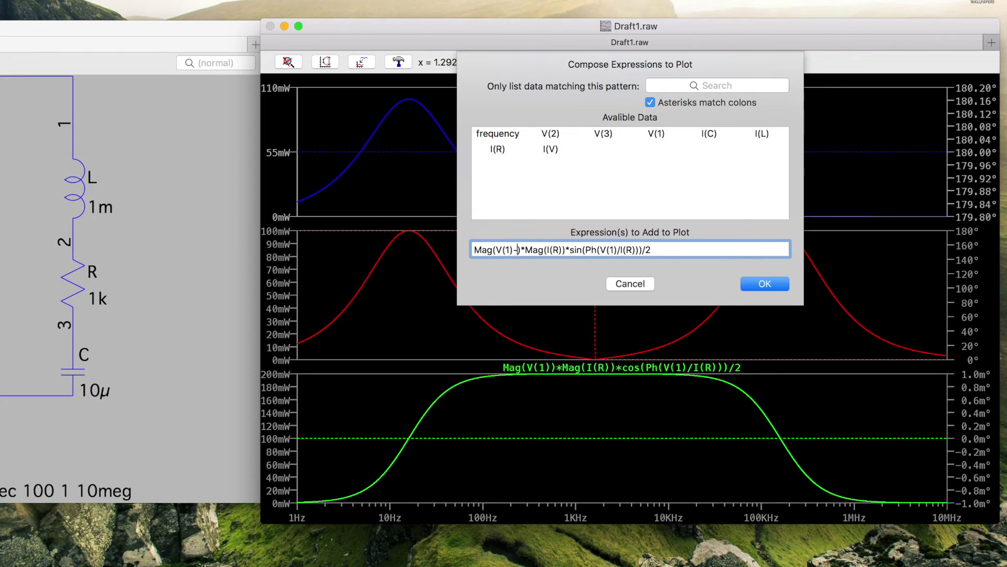
type("V(2)")
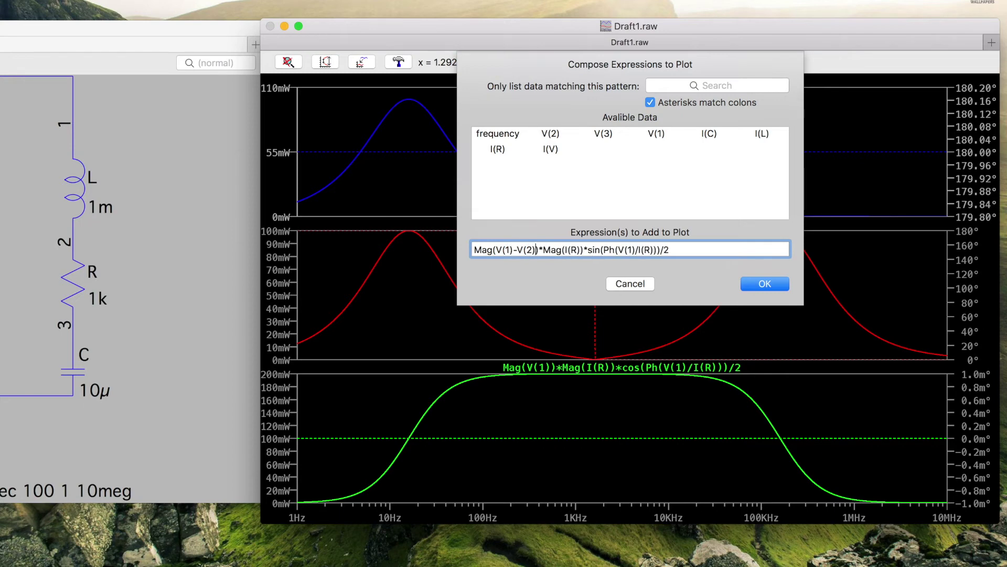
left_click(580, 249)
key("BackSpace")
type("L")
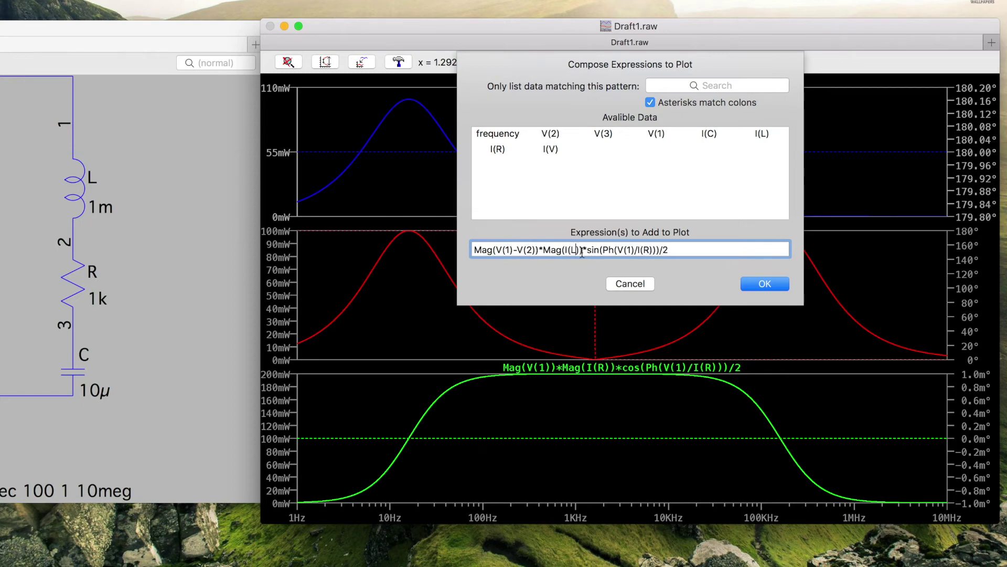
- Change the phase term to Ph((V(1)-V(2))/I(L)) and plot the inductor's reactive power
left_click(649, 249)
key("BackSpace")
type("L")
left_click(620, 249)
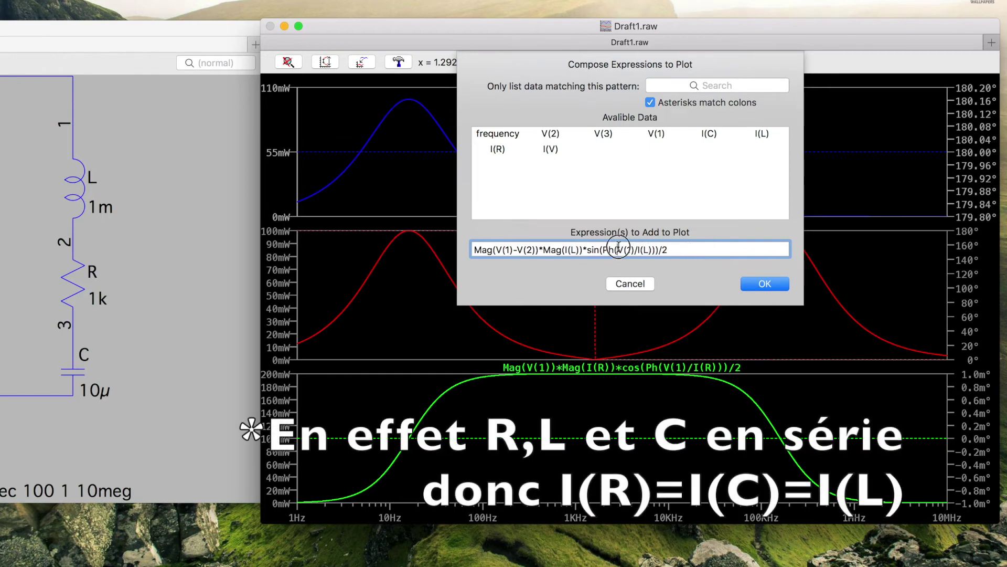
type("(")
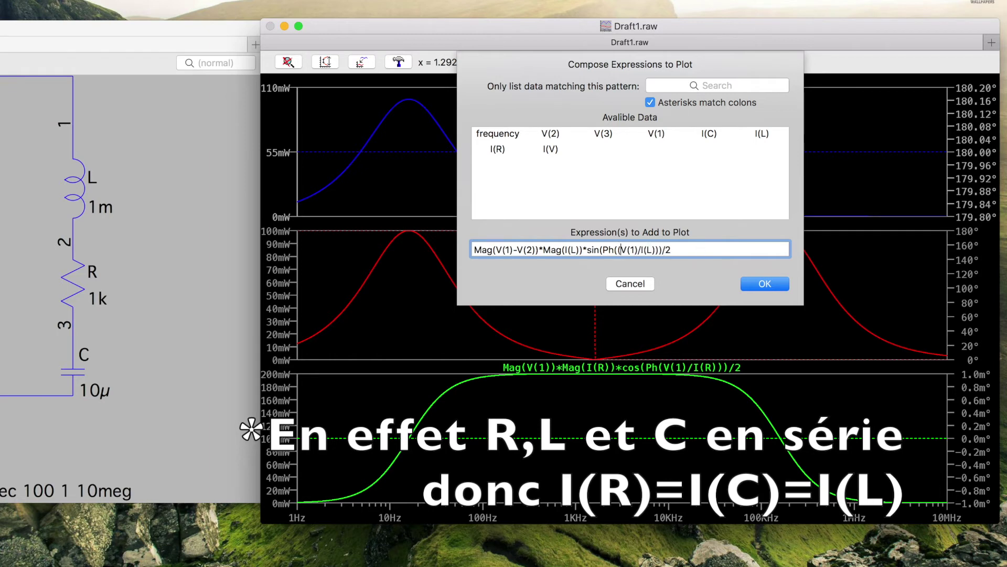
left_click(638, 250)
type(")")
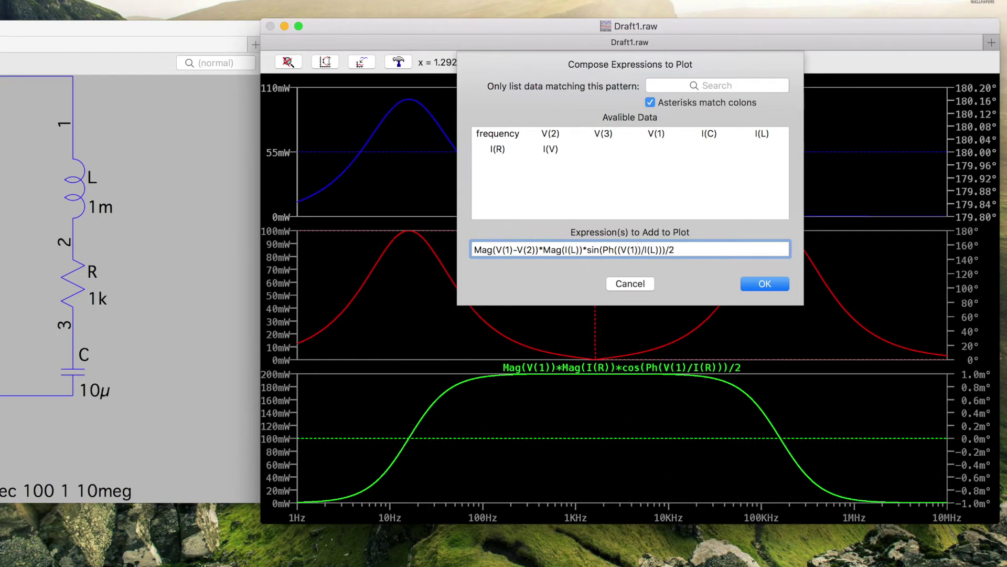
left_click(639, 249)
type("-V")
type("2")
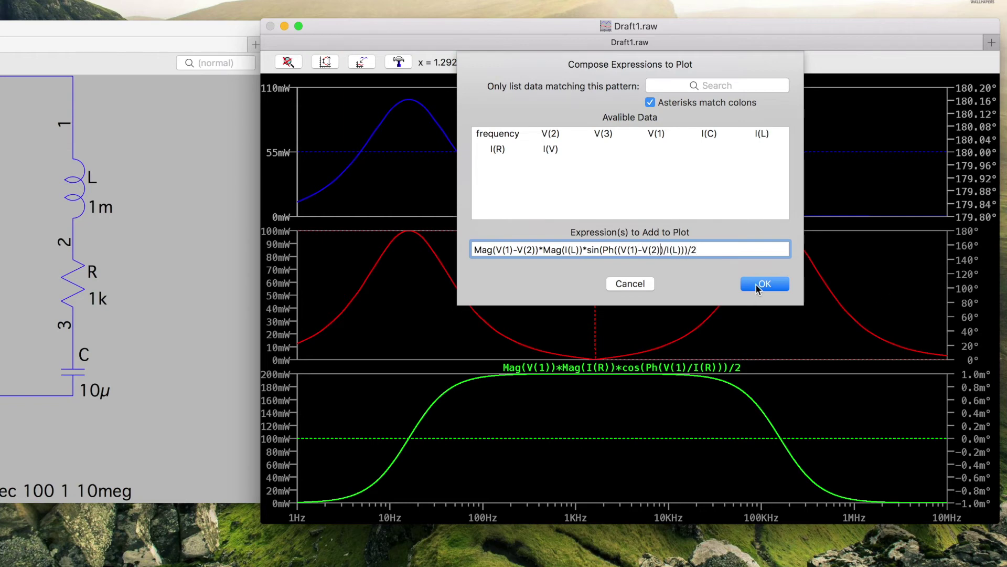
left_click(757, 286)
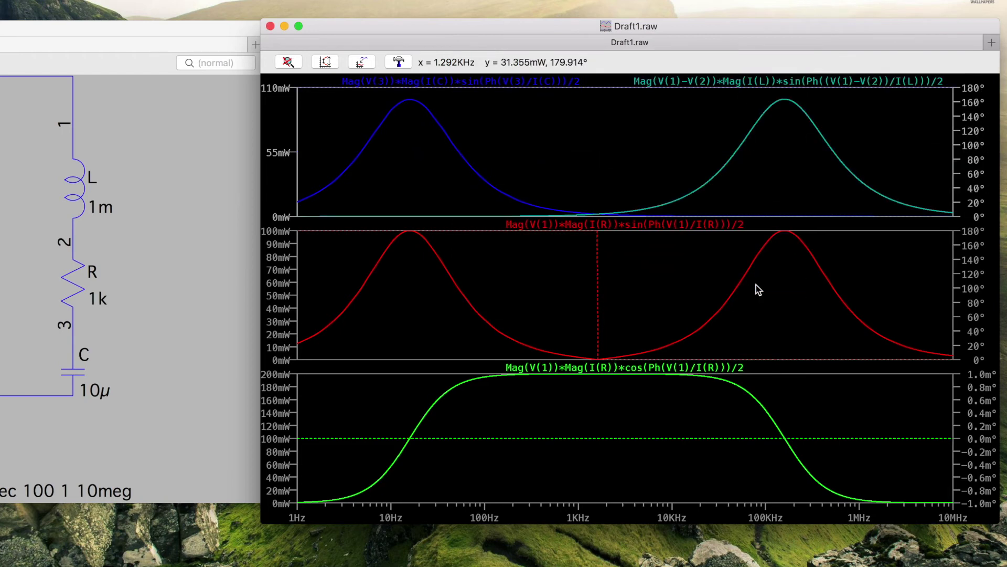
- Recolor the capacitor's reactive power trace magenta
right_click(513, 81)
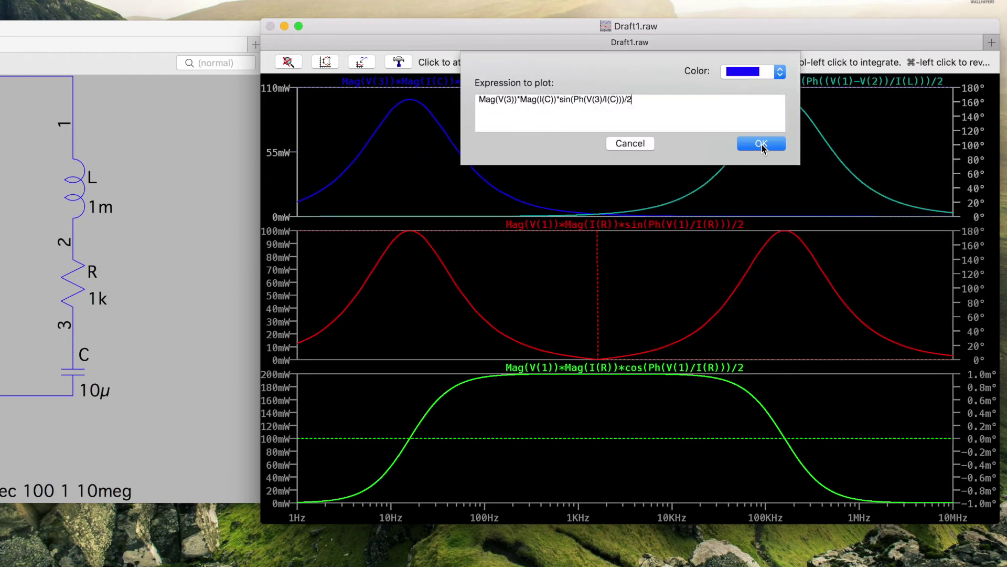
left_click(777, 71)
left_click(742, 103)
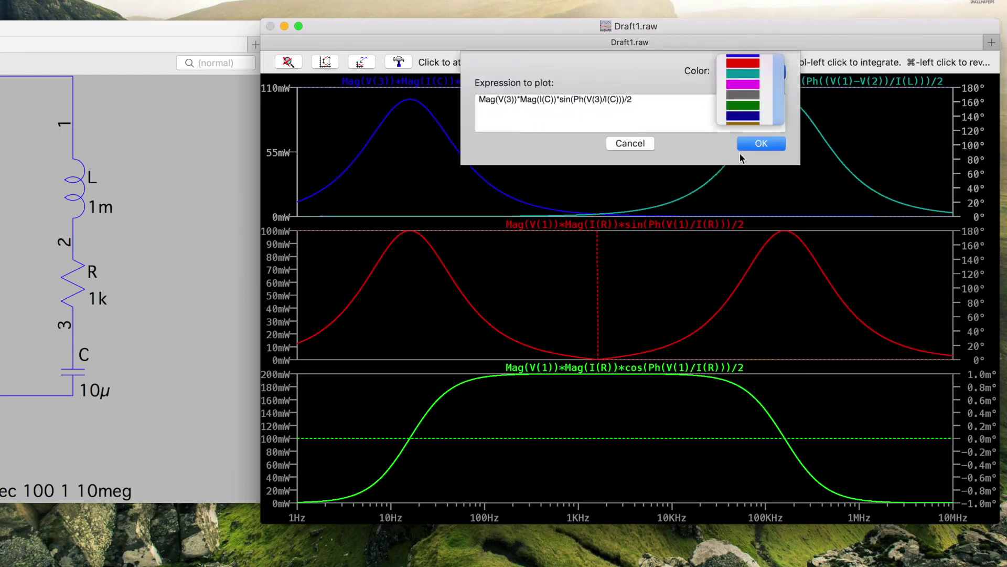
left_click(756, 142)
right_click(577, 163)
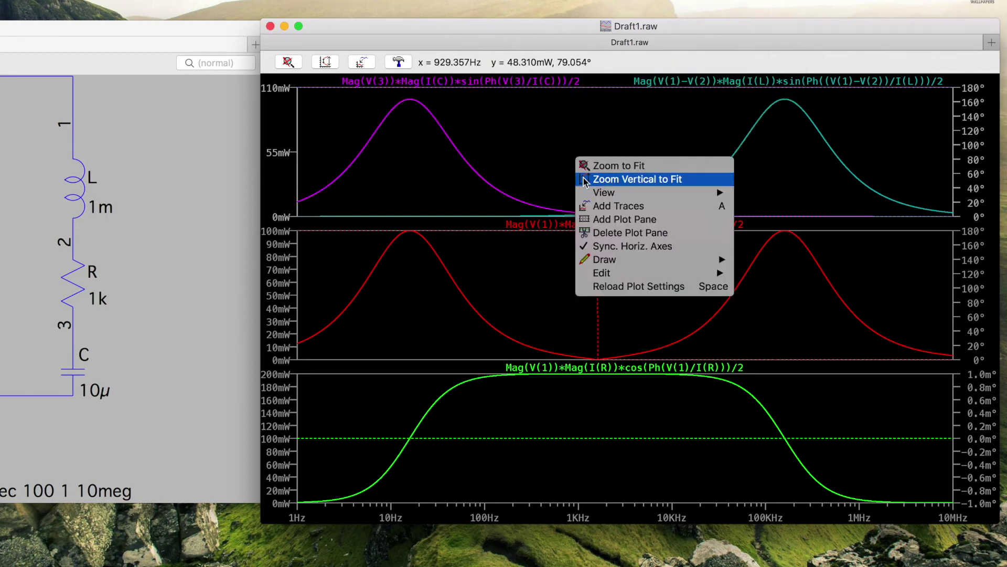
left_click(594, 206)
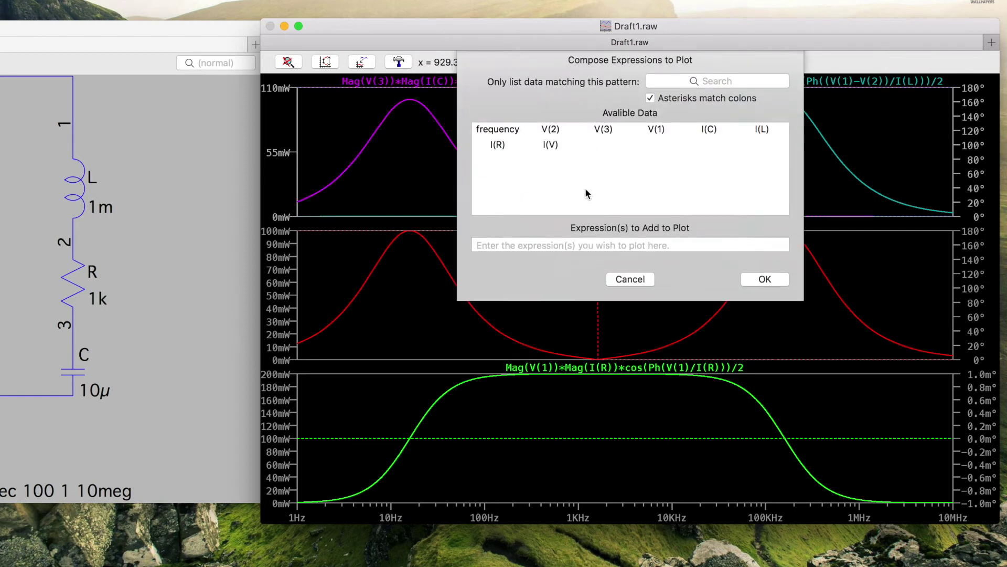
left_click(640, 284)
- Add a plot pane above the component reactive power traces and plot the inductor current I(L) in it
left_click(571, 137)
right_click(571, 138)
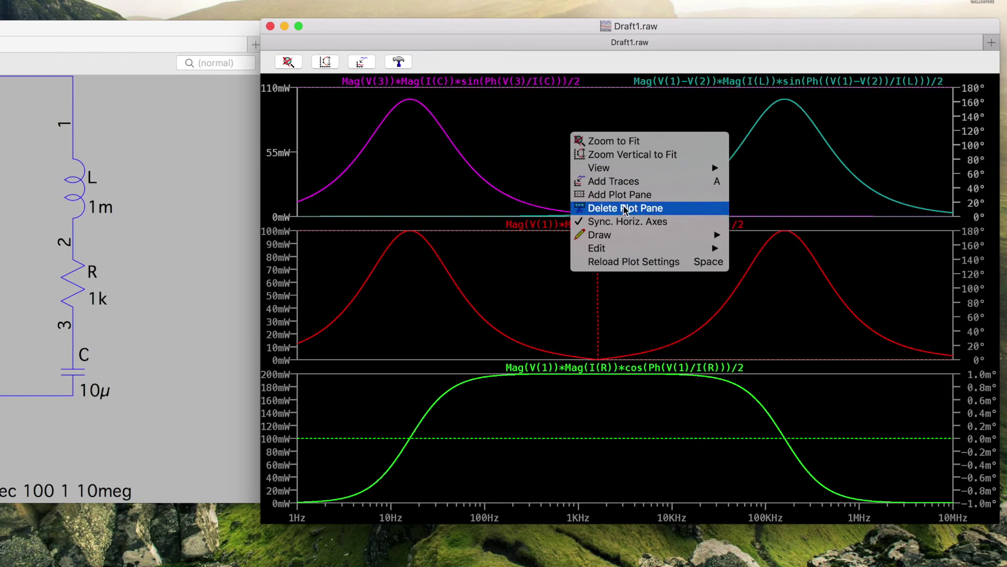
left_click(620, 195)
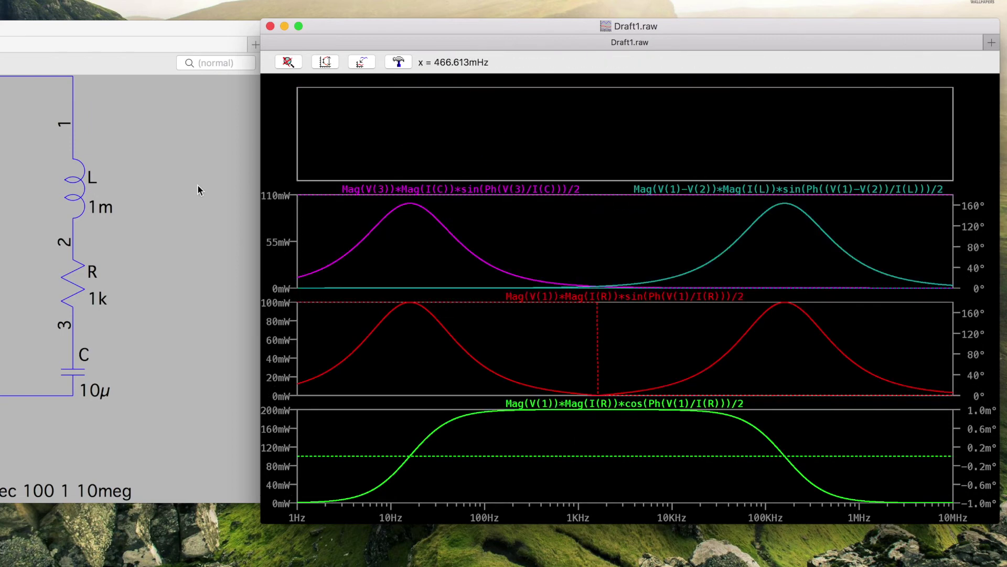
left_click(84, 179)
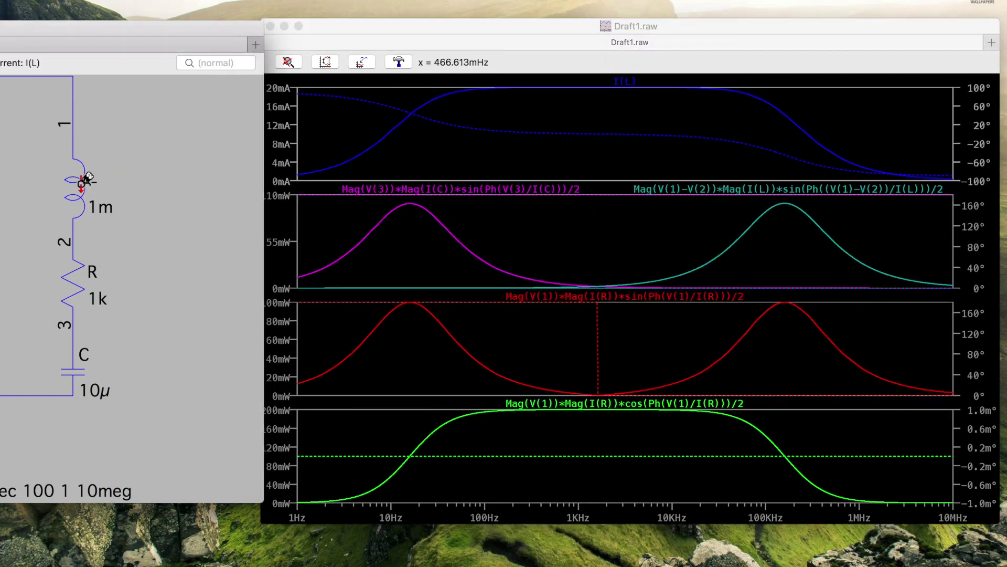
- Recolor the I(L) trace grey and enlarge the plot window's height
right_click(614, 87)
left_click(741, 74)
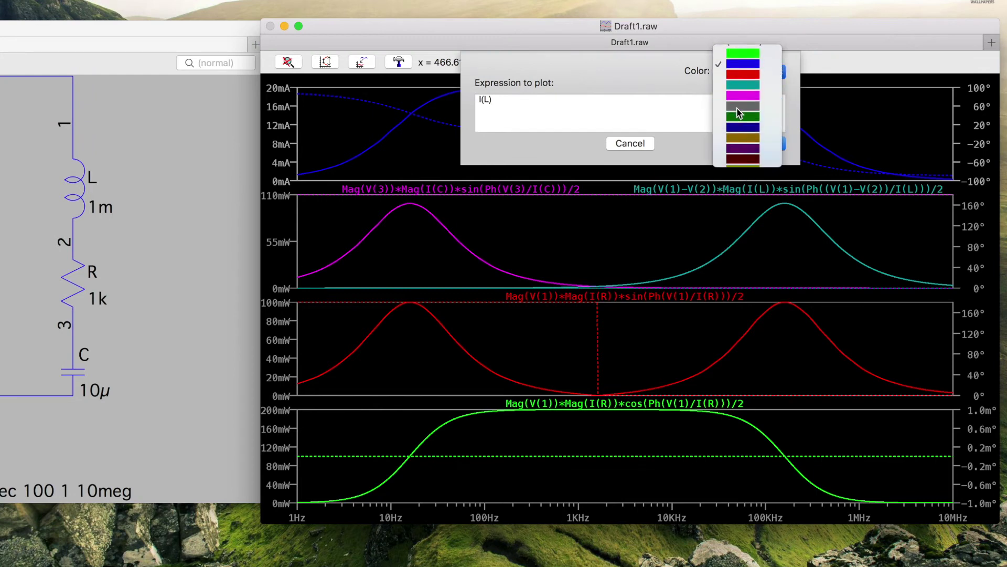
left_click(739, 107)
left_click(761, 144)
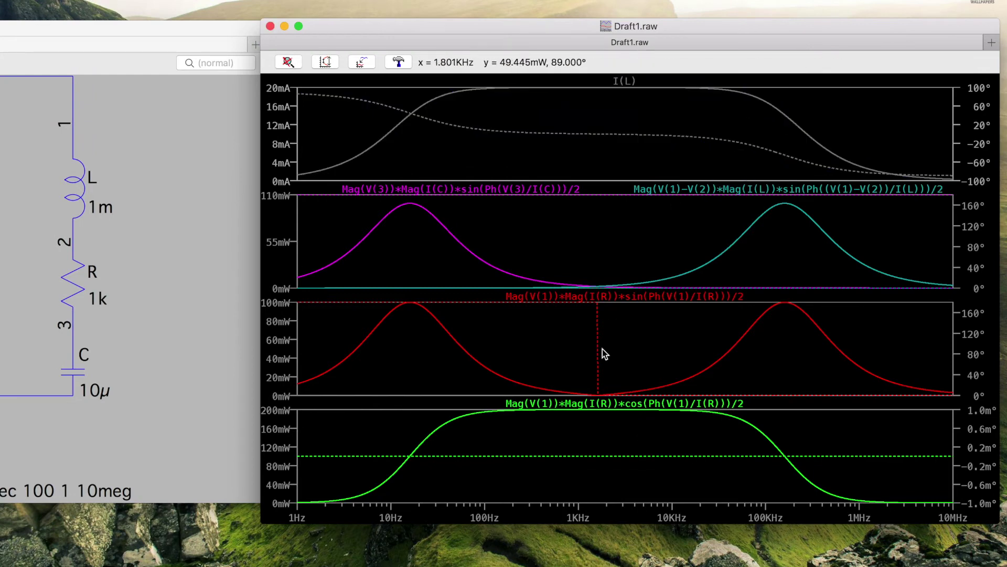
left_click_drag(607, 523, 603, 565)
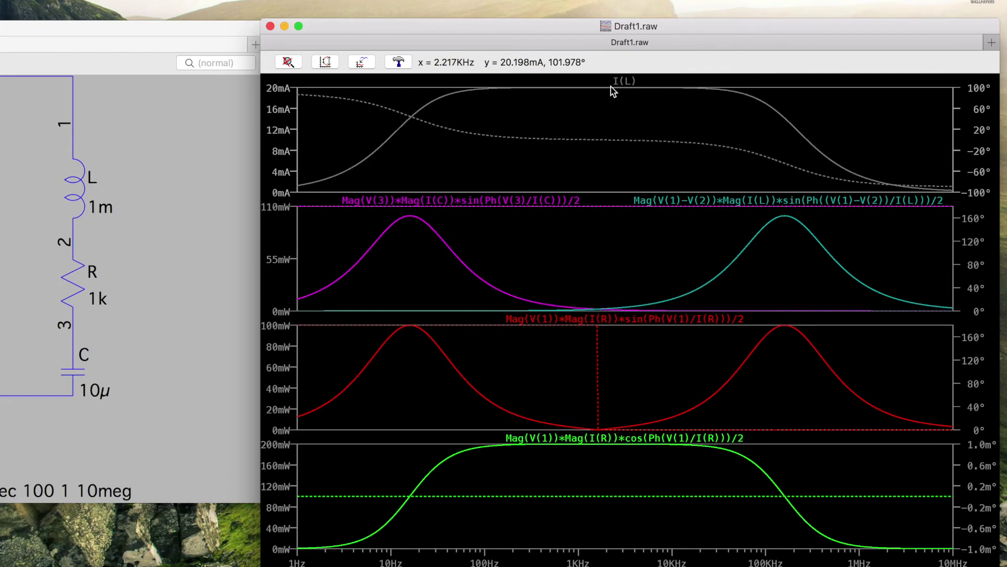
- Switch to Preview and review the power summary and the inductance and capacitance formula pages
key("ctrl+Left")
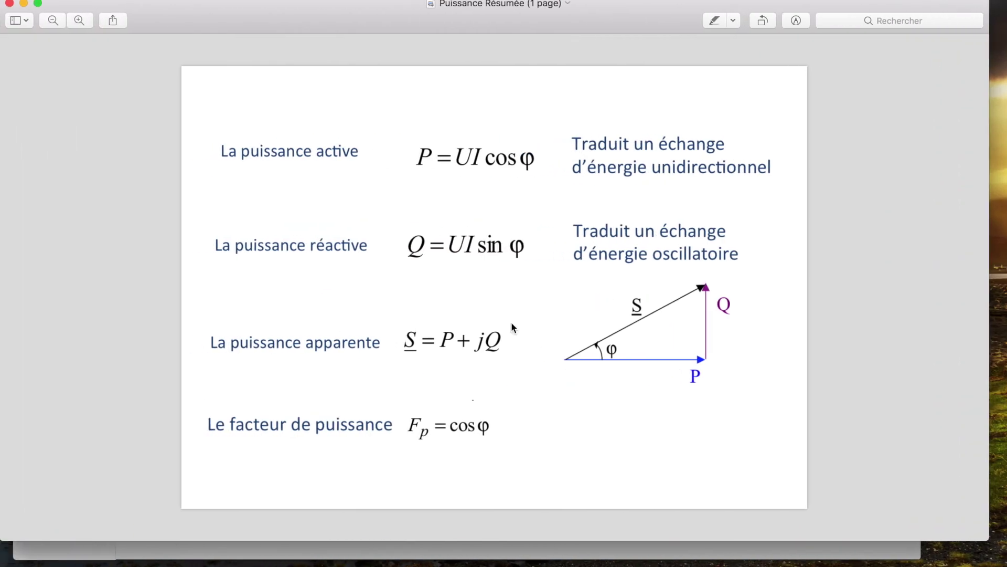
left_click(410, 553)
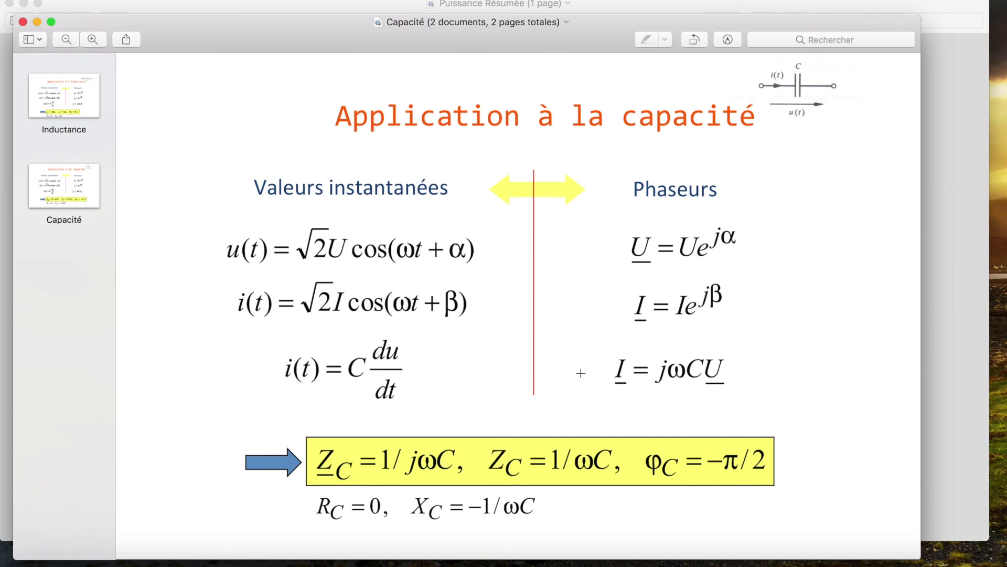
left_click(64, 113)
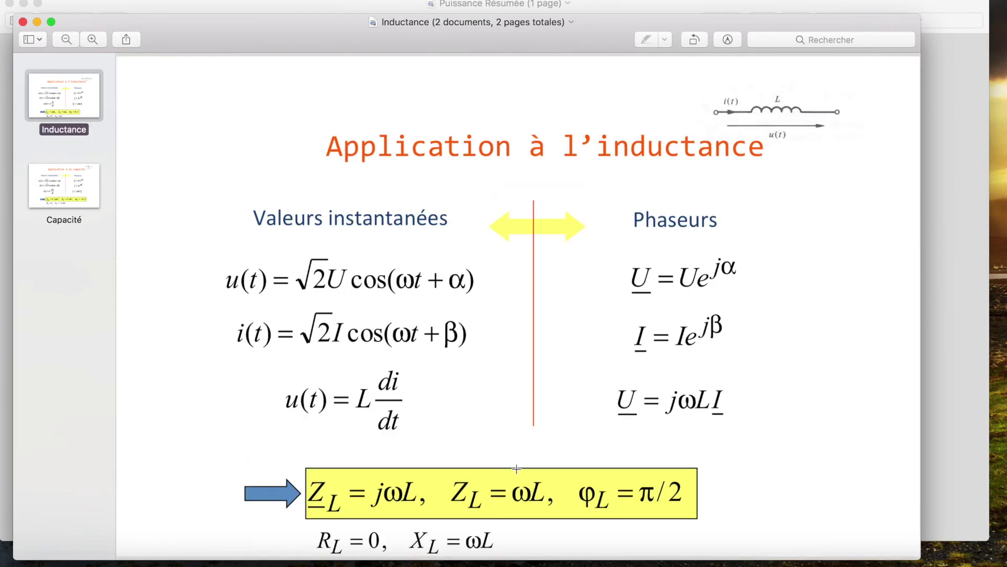
left_click(64, 191)
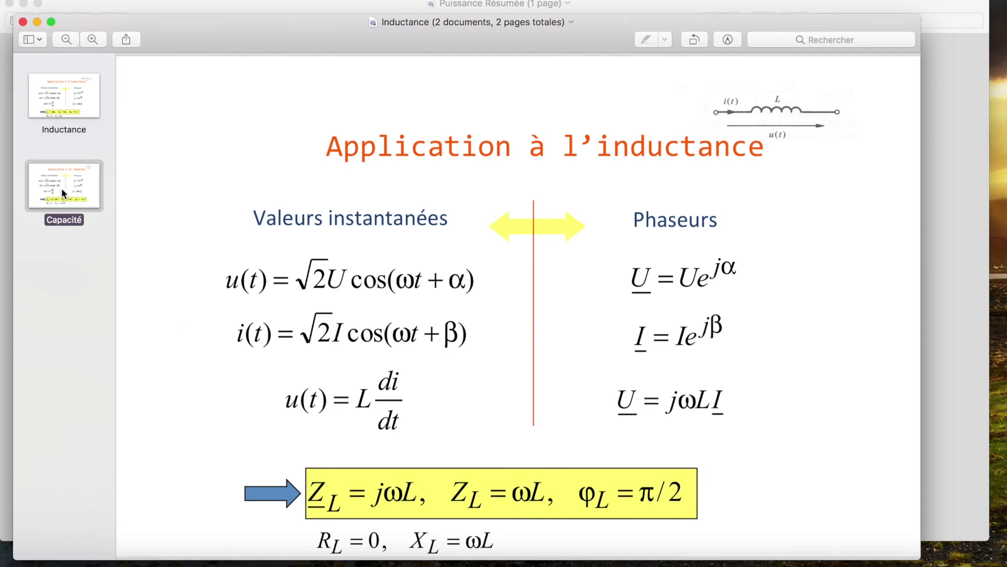